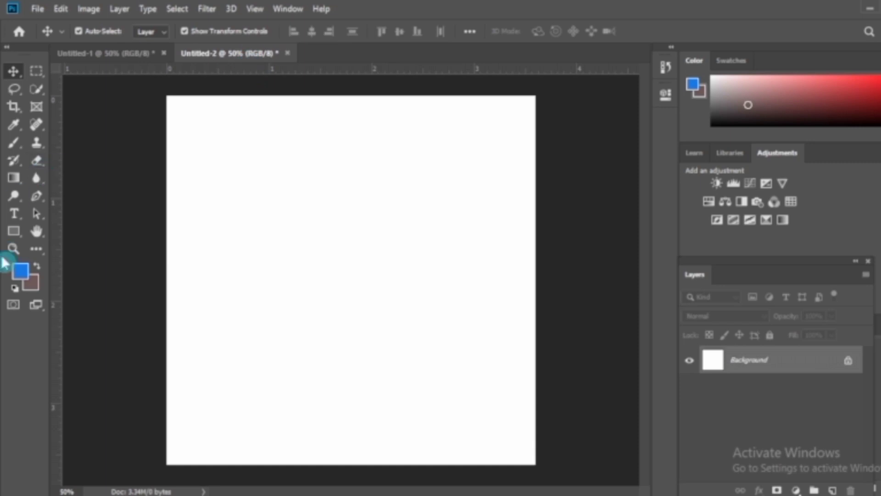
Confirm 227ce0 as the foreground colour and draw a blue rectangle covering the whole canvas, about 1132 by 1116 px
click(21, 271)
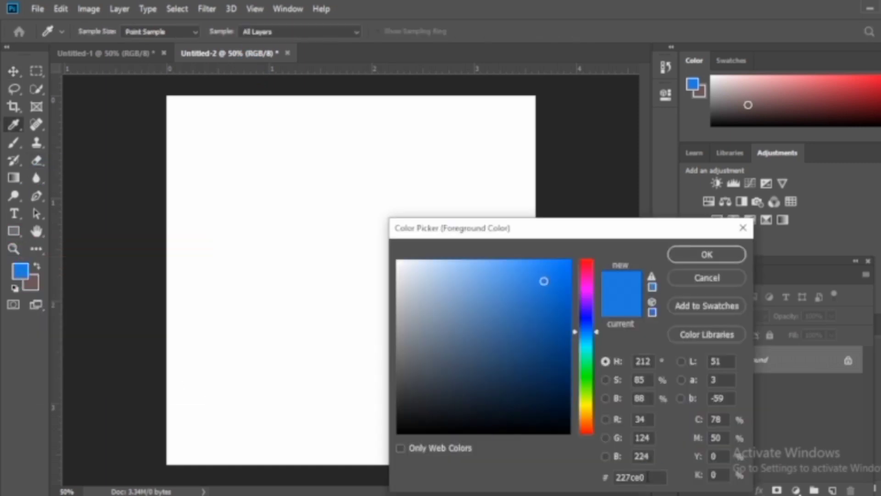
click(707, 255)
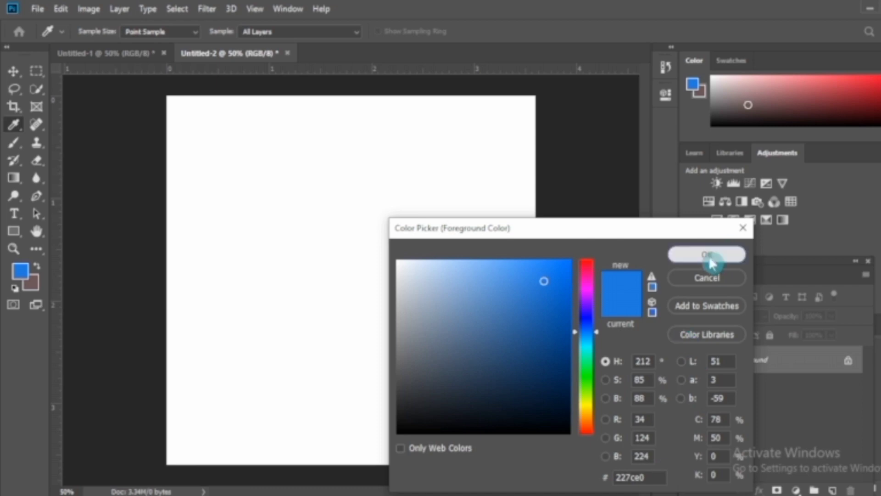
key(v)
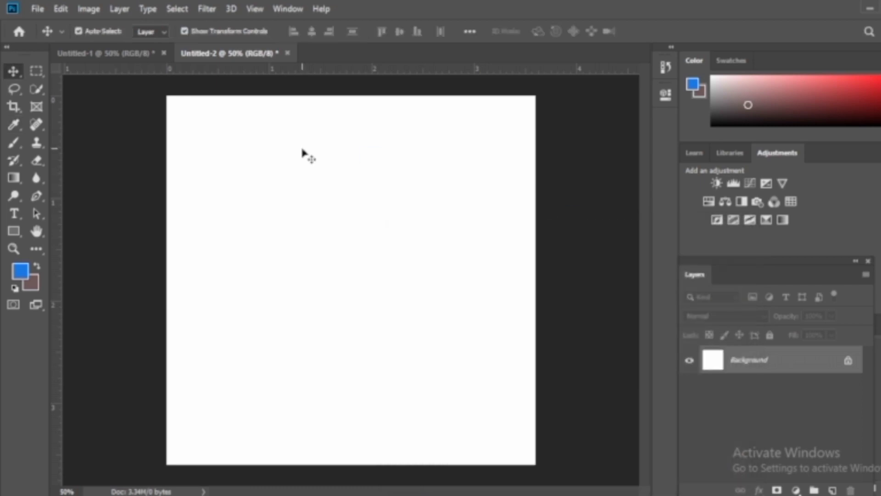
click(13, 230)
drag(156, 90, 543, 470)
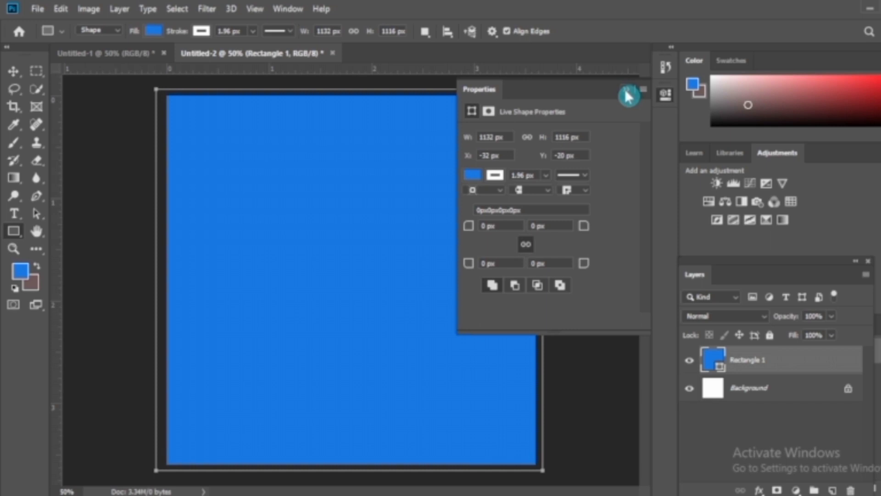
click(626, 91)
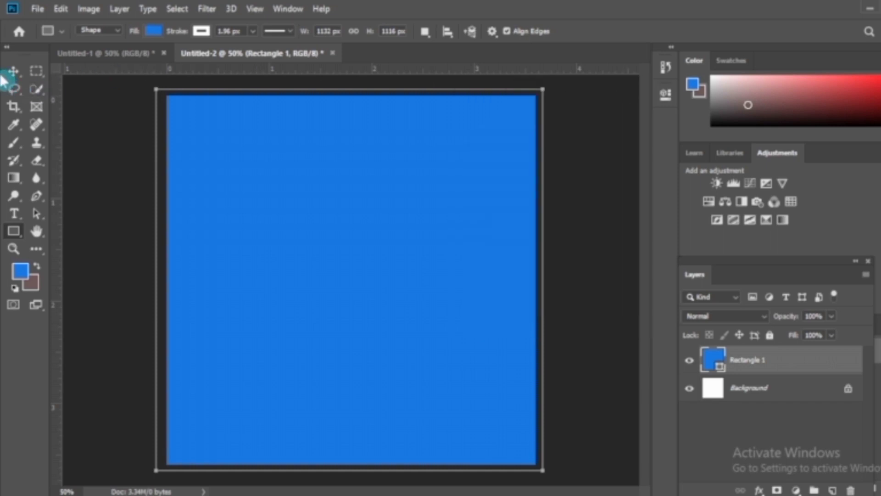
click(14, 72)
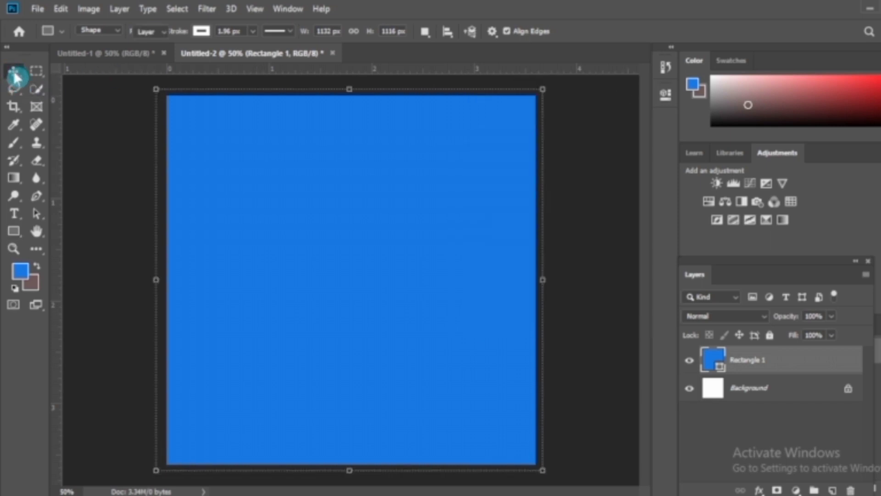
click(118, 196)
Set the Type tool's text colour to light grey, hex cfd8d5
click(13, 213)
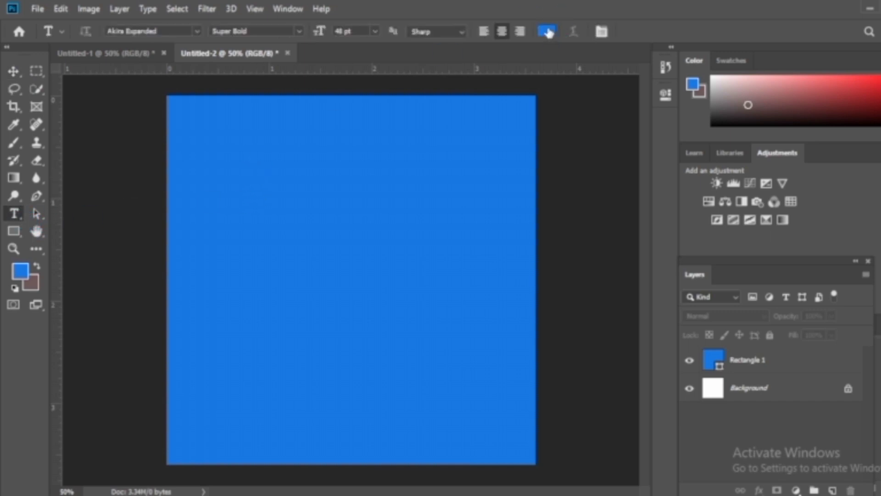
click(549, 33)
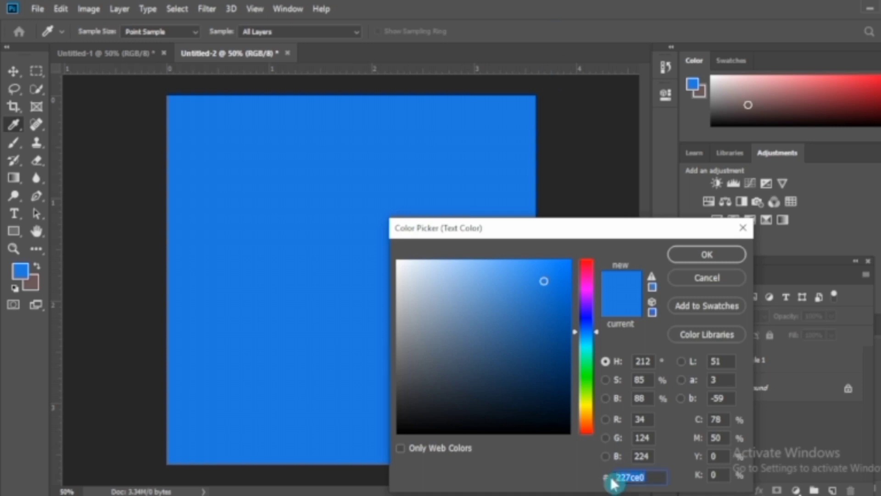
text(cf)
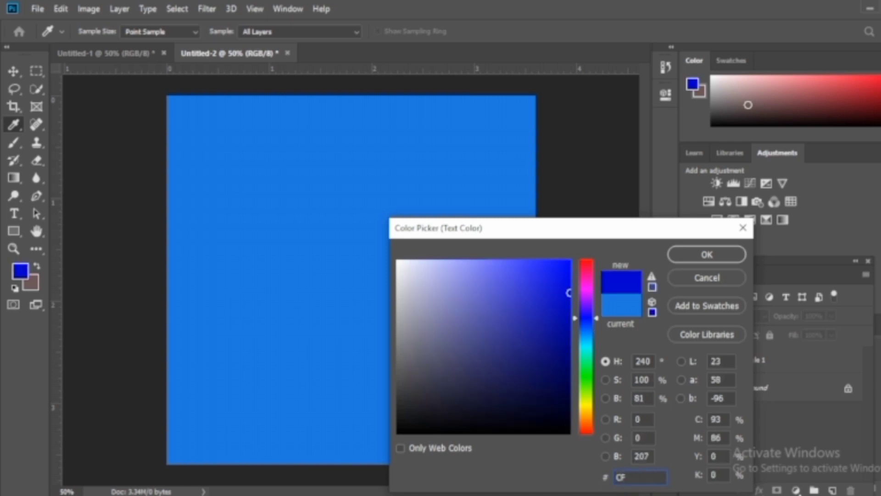
text(d8)
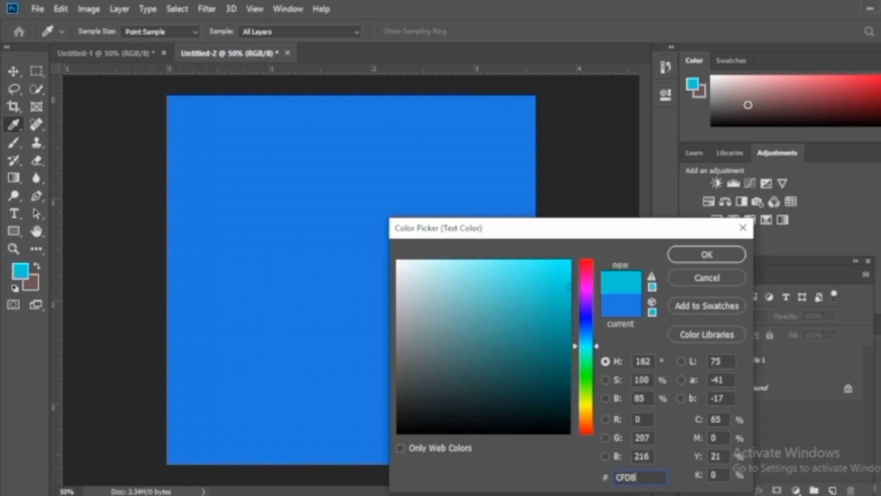
text(d5)
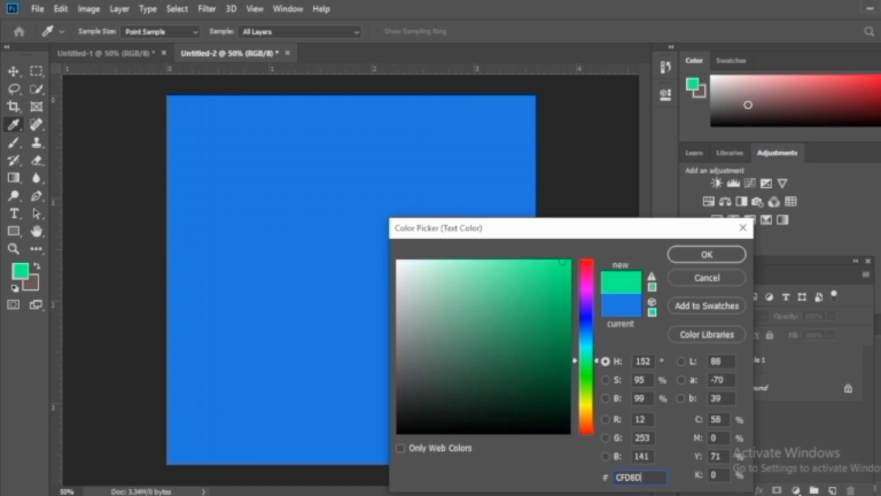
click(691, 254)
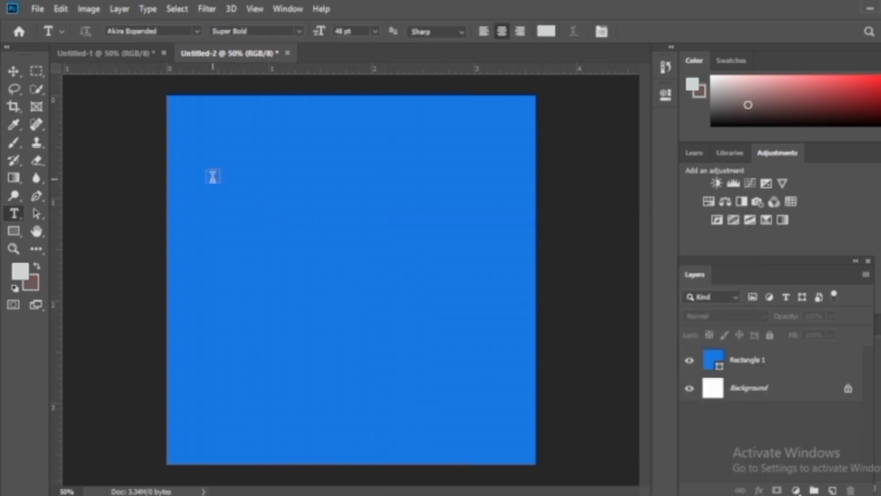
Add a paragraph text box in the middle of the canvas reading "3D TEXT" and commit it
drag(218, 181, 476, 359)
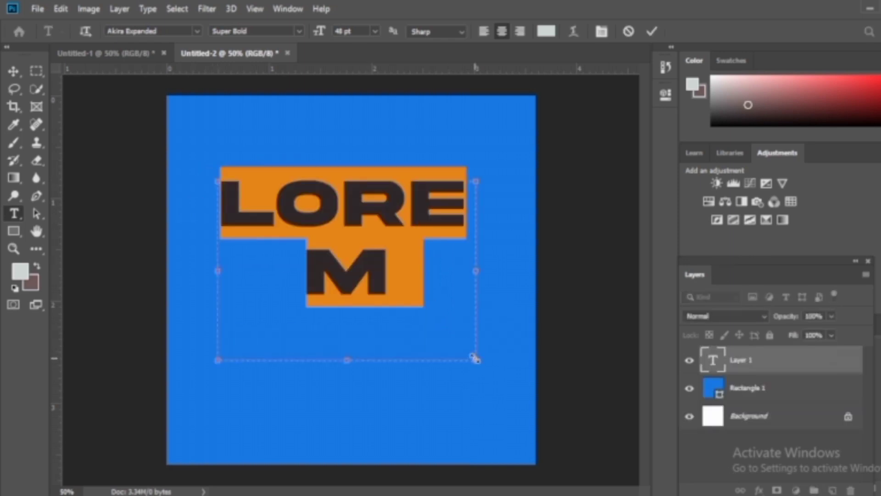
text(3D)
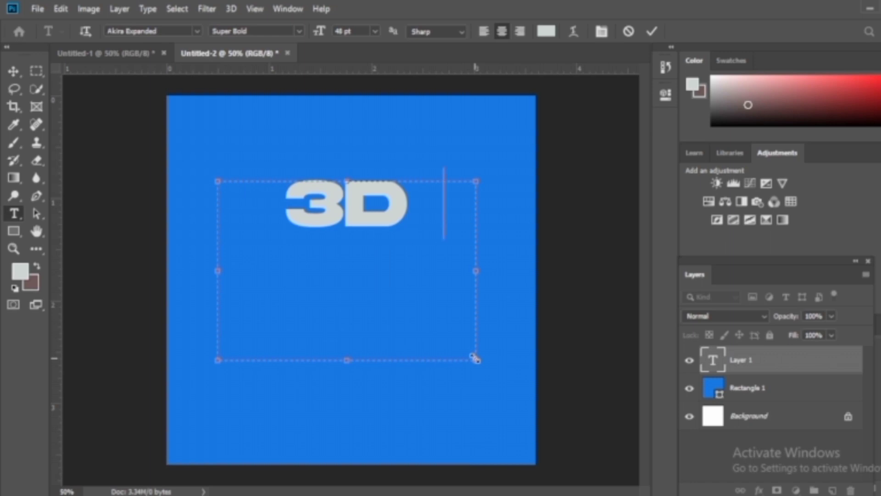
key(BackSpace)
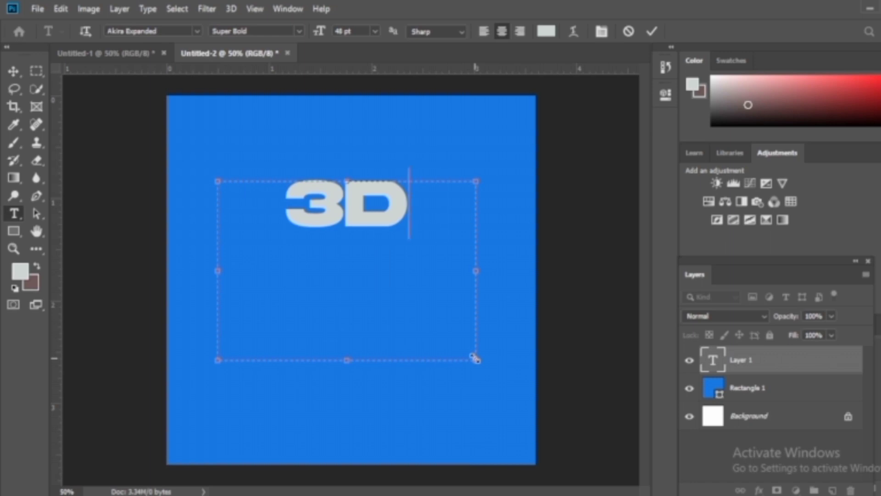
text(TEXT)
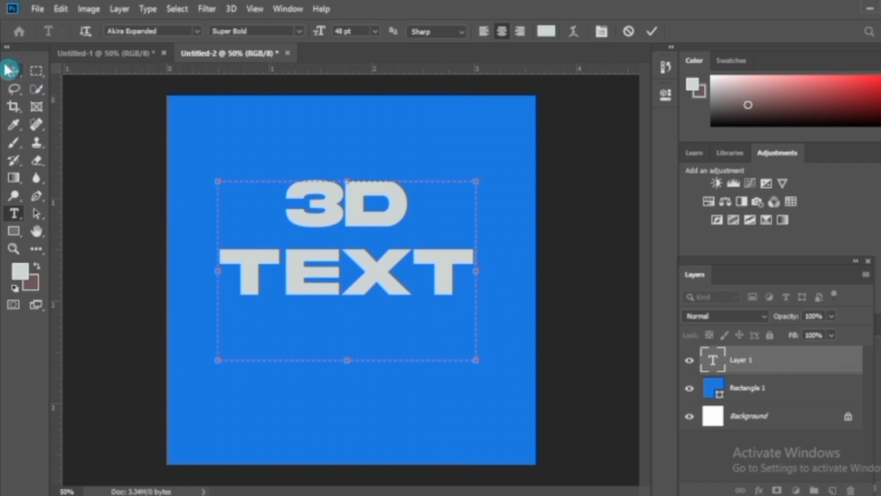
click(10, 75)
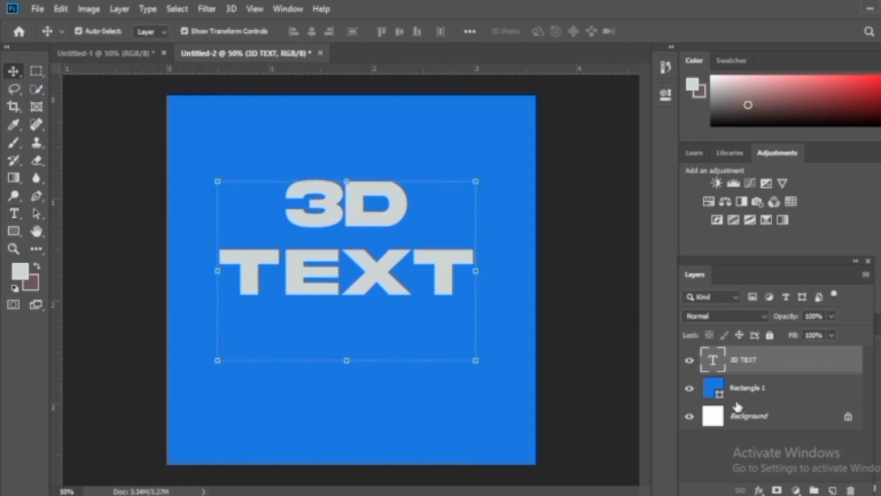
Convert the 3D TEXT layer to a smart object and duplicate it, hiding the original
right_click(833, 358)
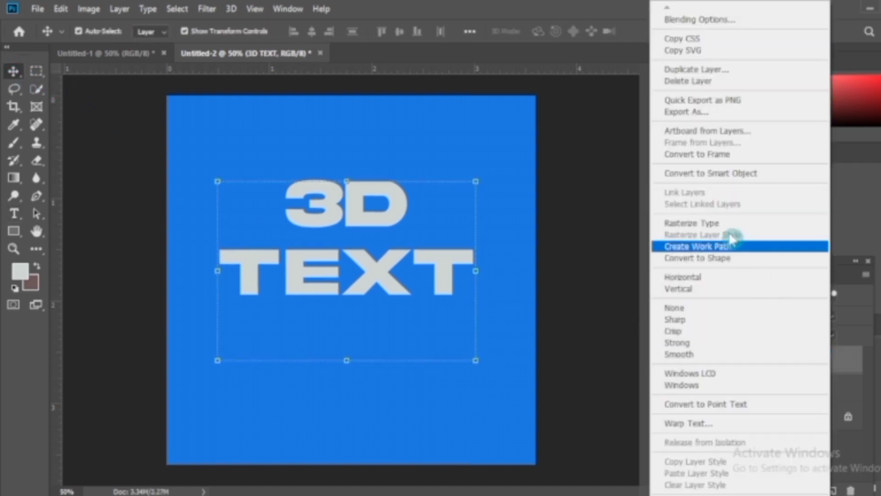
click(737, 180)
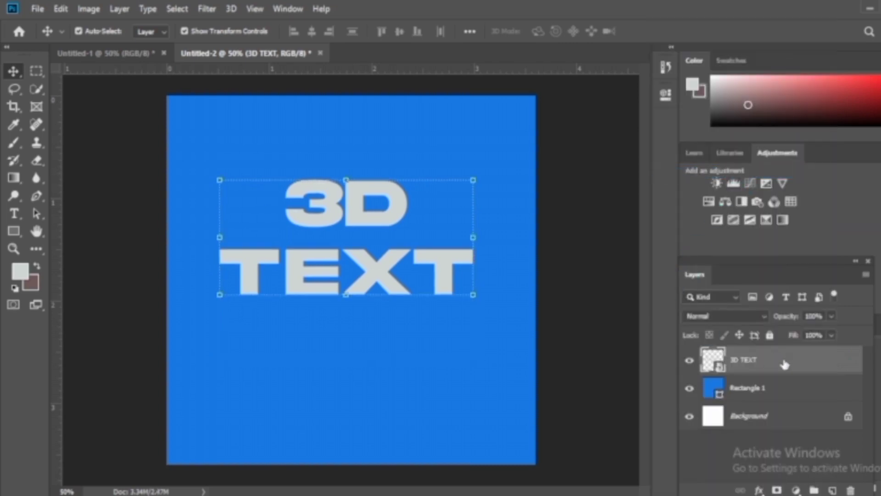
key(ctrl+j)
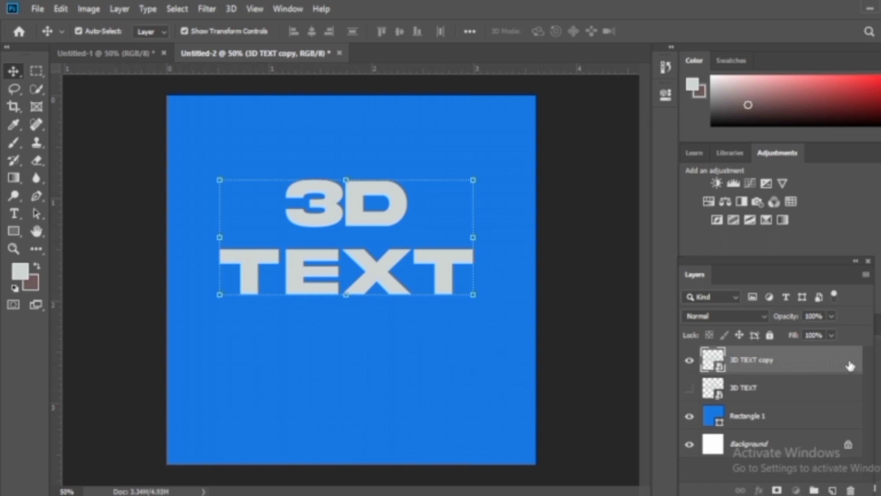
Add a Stroke style to the 3D TEXT copy layer: 9 px, Inside, Normal, 100% opacity, colour f5f5f5
double_click(851, 365)
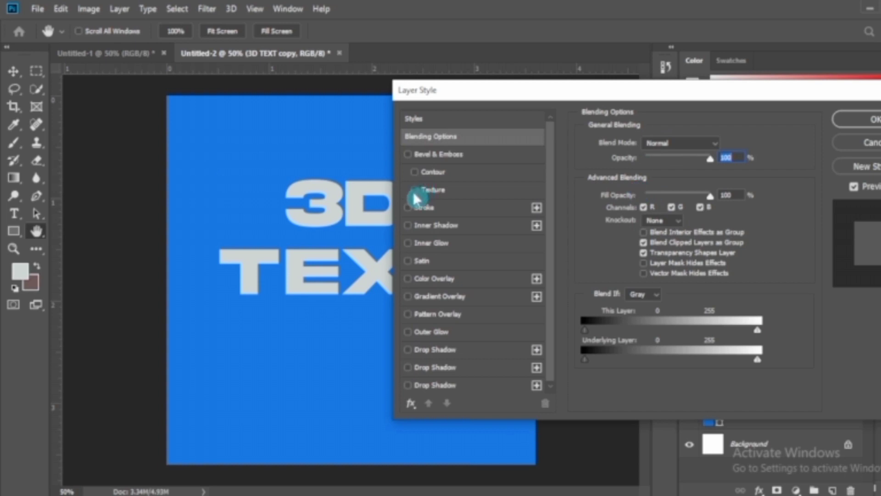
click(408, 208)
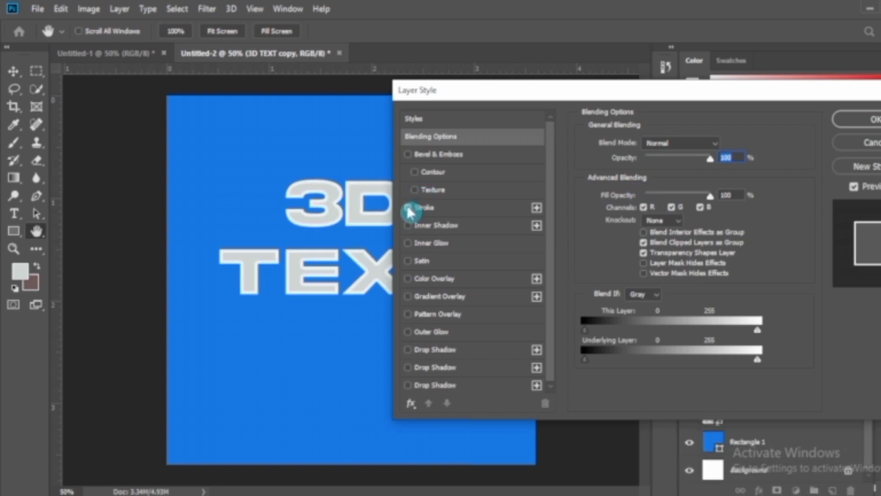
click(487, 213)
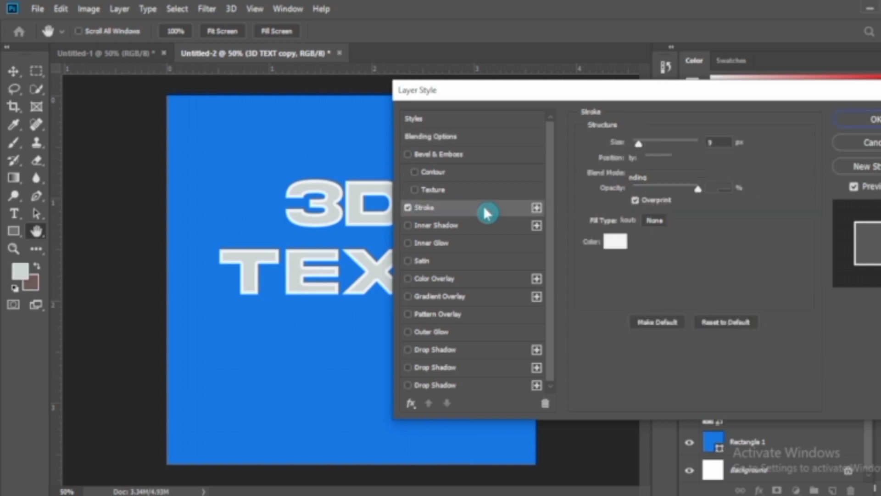
mouse_move(641, 97)
mouse_down()
mouse_move(622, 87)
mouse_move(636, 92)
mouse_up()
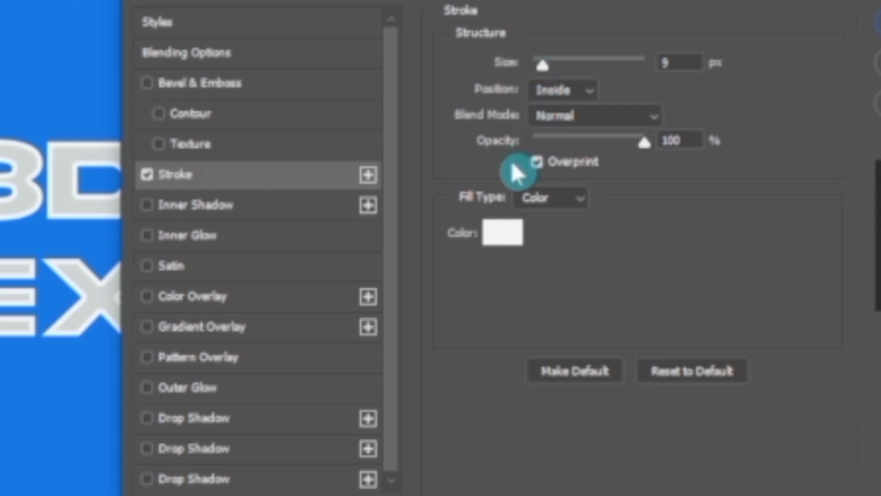
click(506, 232)
click(507, 236)
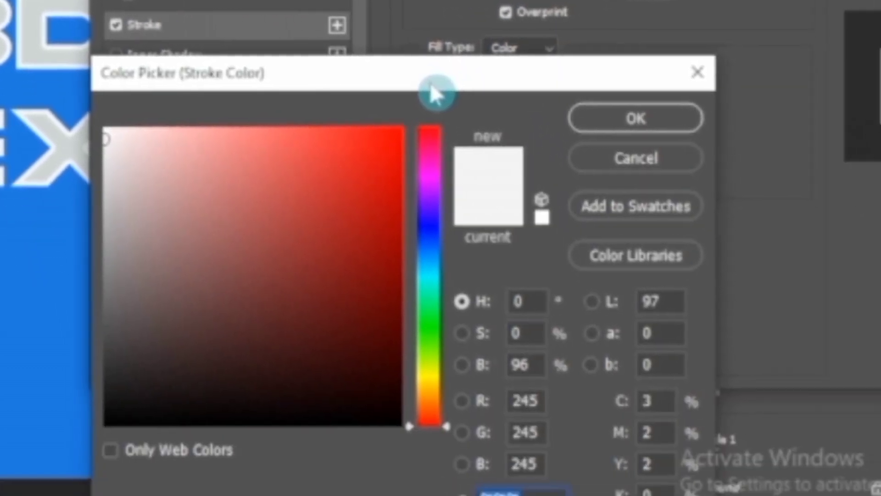
drag(460, 233, 530, 204)
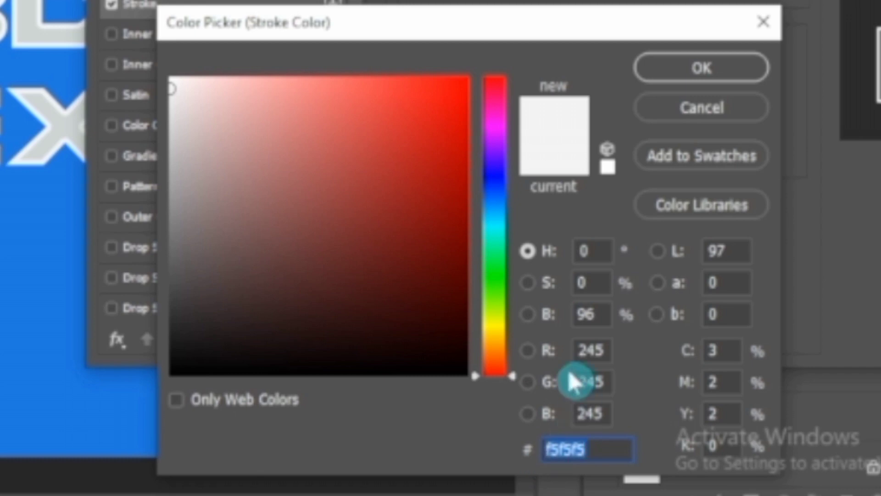
click(694, 74)
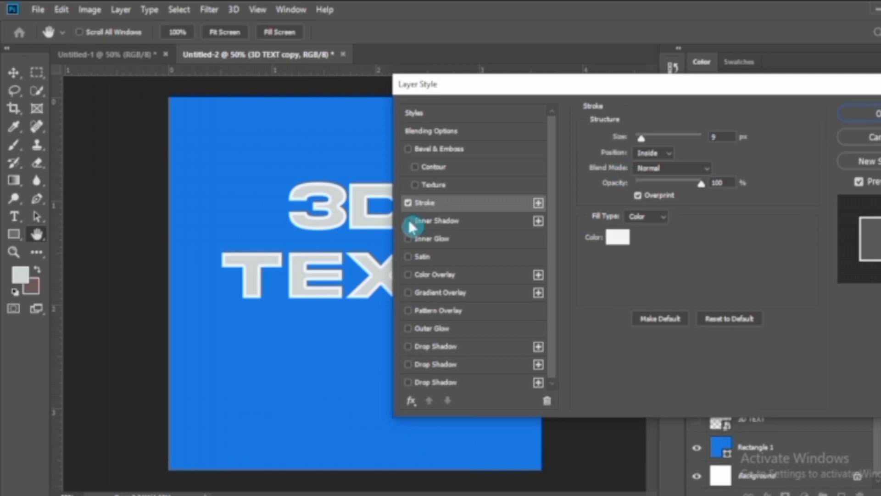
Enable Inner Shadow (Multiply, 35%, distance 15 px, choke 2%, size 7 px) and Outer Glow (Normal, 36%, spread 46%, size 27 px)
click(410, 223)
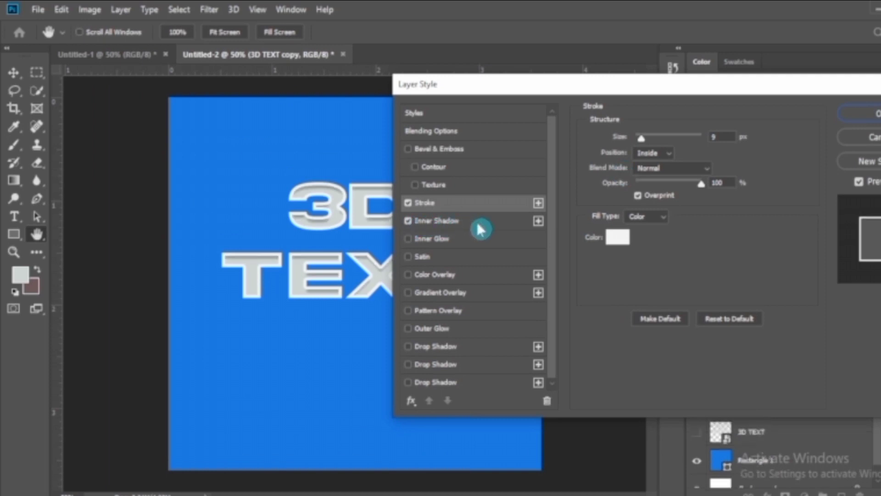
click(492, 226)
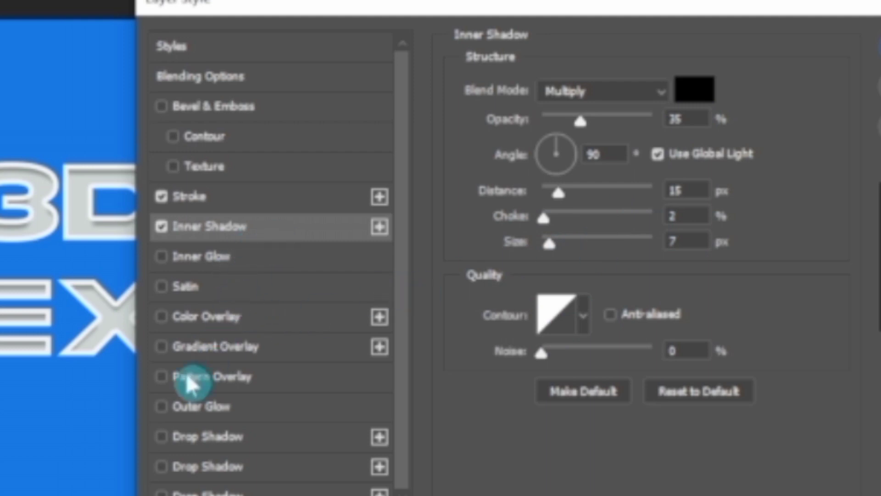
click(161, 406)
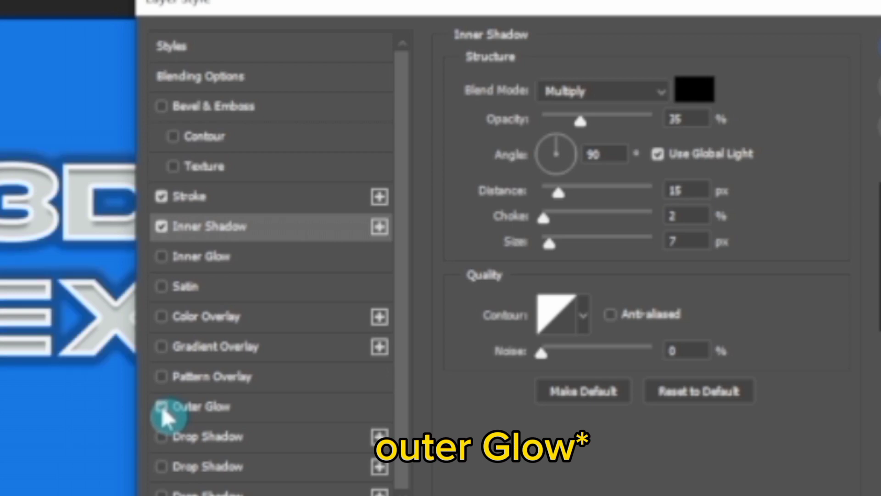
click(275, 413)
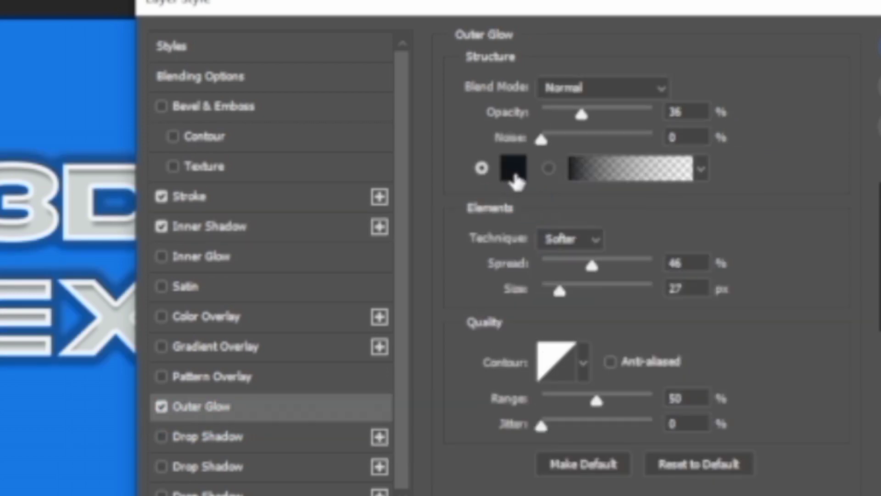
Set the Outer Glow colour of the 3D TEXT copy layer to 227ce0
click(514, 177)
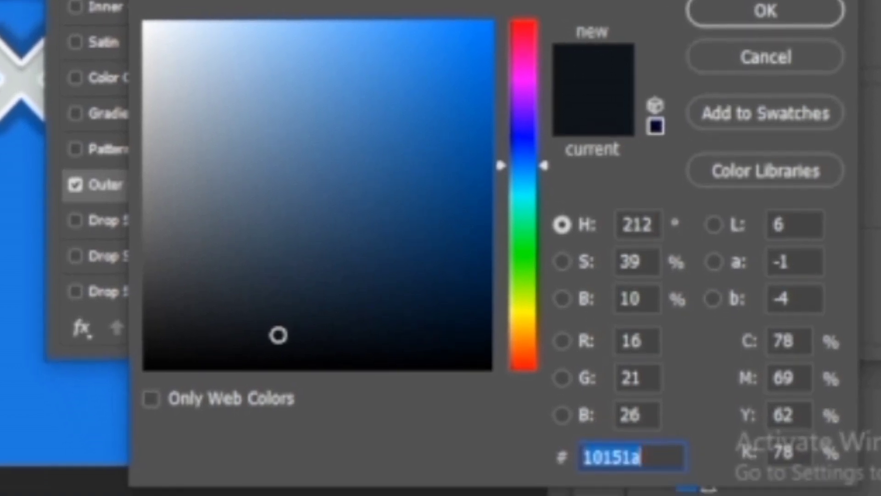
text(227)
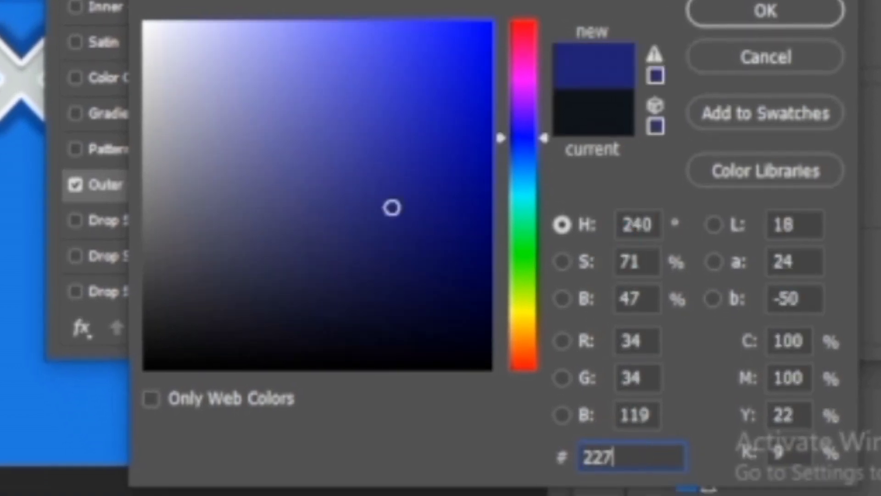
text(c)
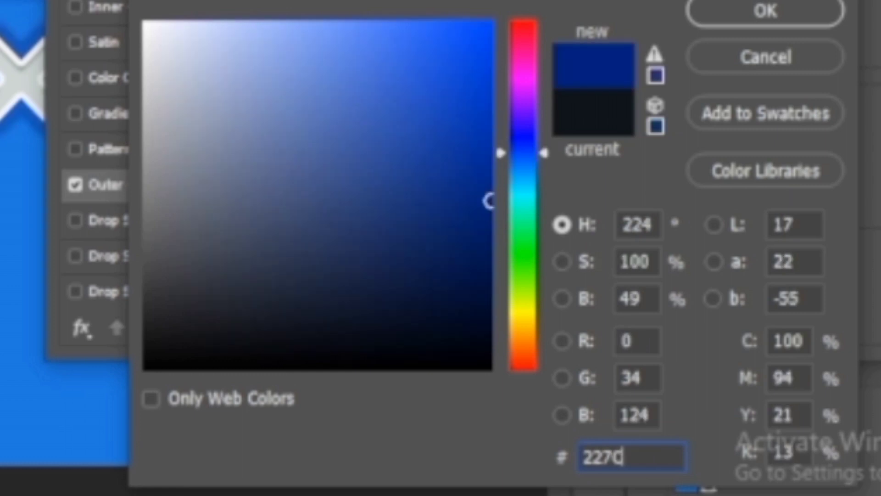
text(e)
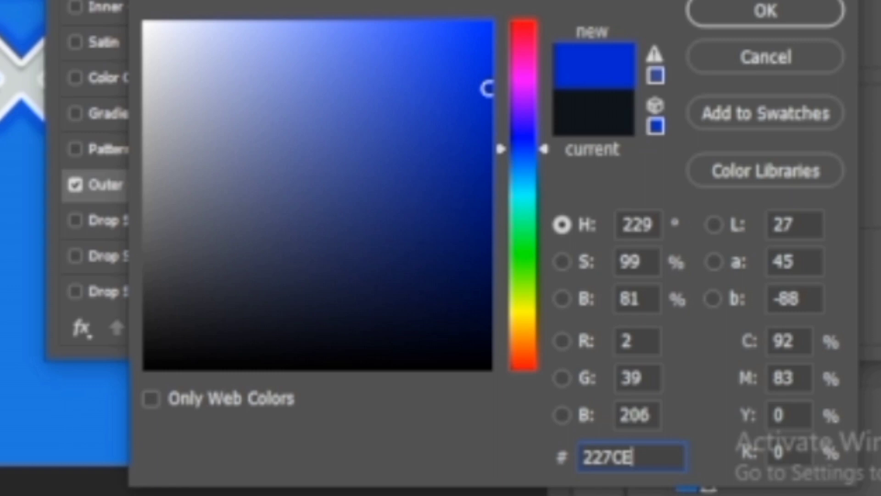
text(0)
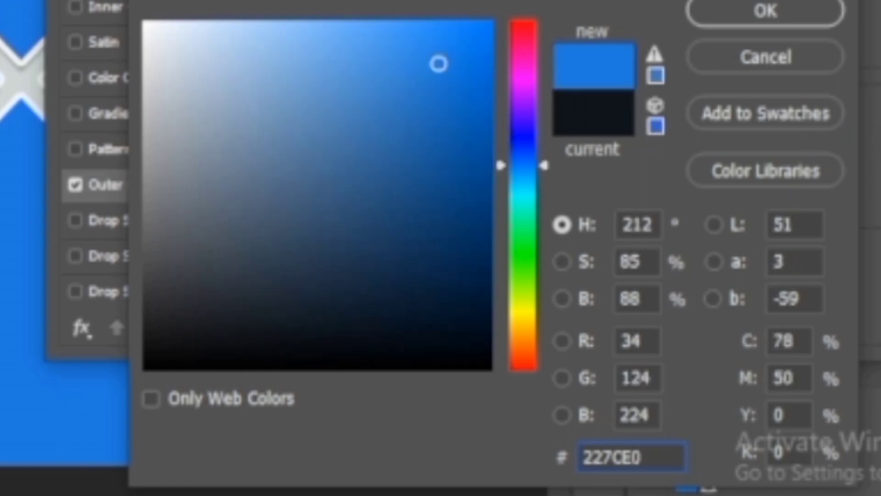
click(744, 18)
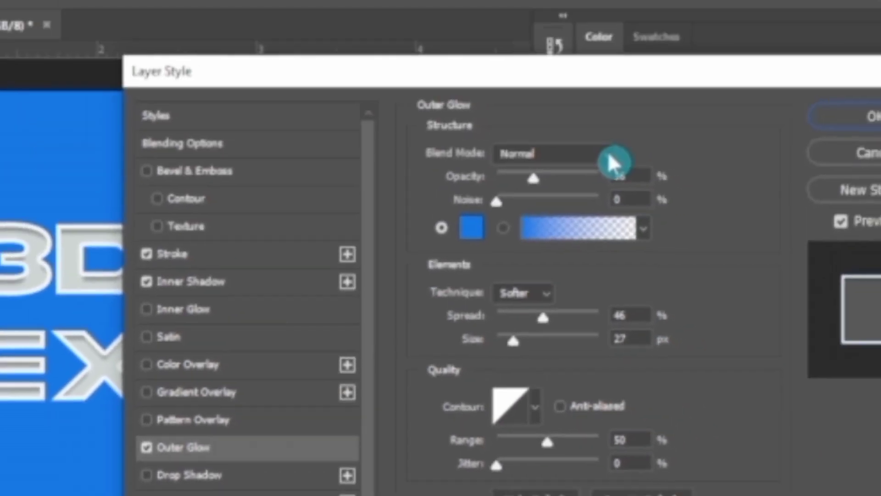
Set the Outer Glow to Screen blend mode, 100% opacity, 19% spread and 16 px size, and apply the layer style
click(610, 156)
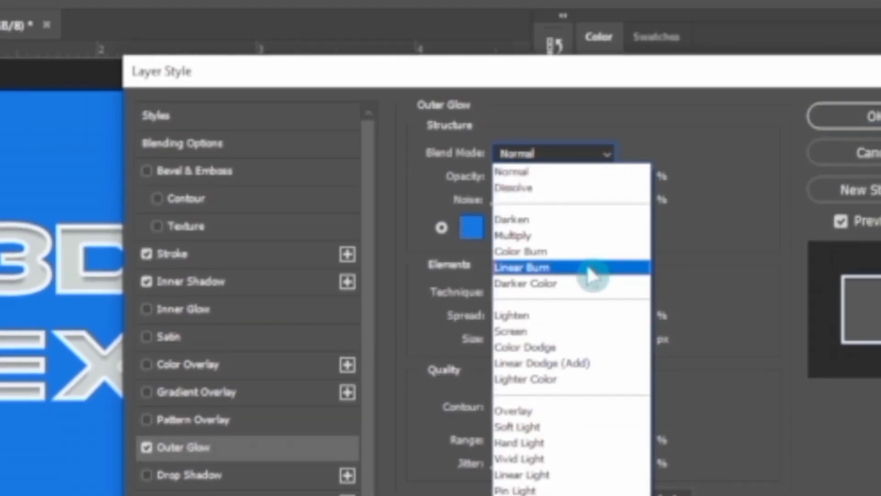
click(563, 332)
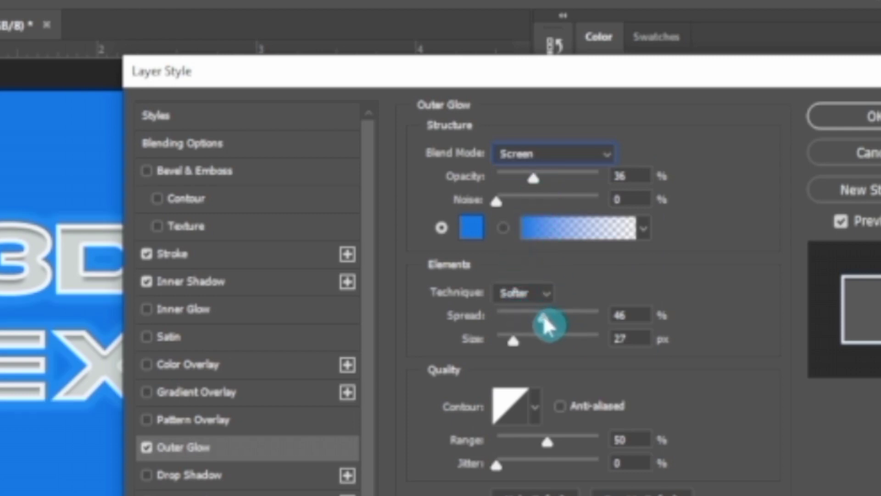
drag(544, 316, 517, 321)
mouse_move(535, 182)
mouse_down()
mouse_move(518, 179)
mouse_move(607, 188)
mouse_up()
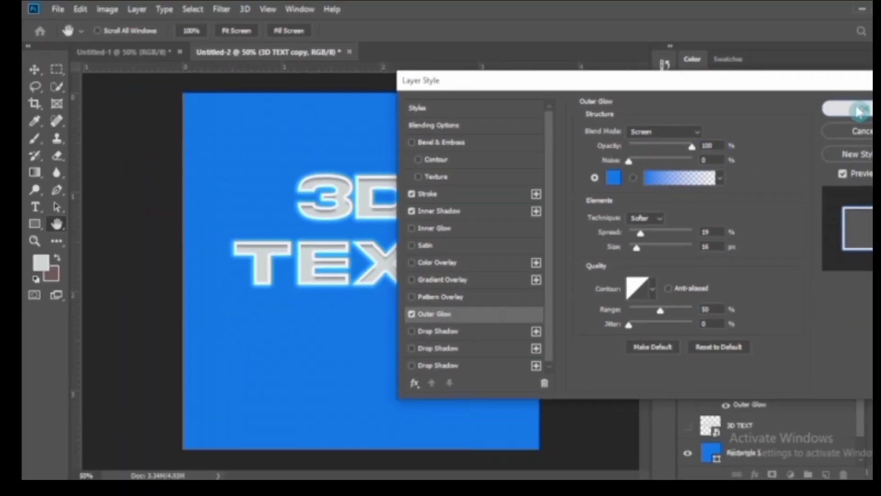
click(859, 116)
Show the original 3D TEXT layer and enable an Outer Glow in its layer style
drag(861, 391, 865, 406)
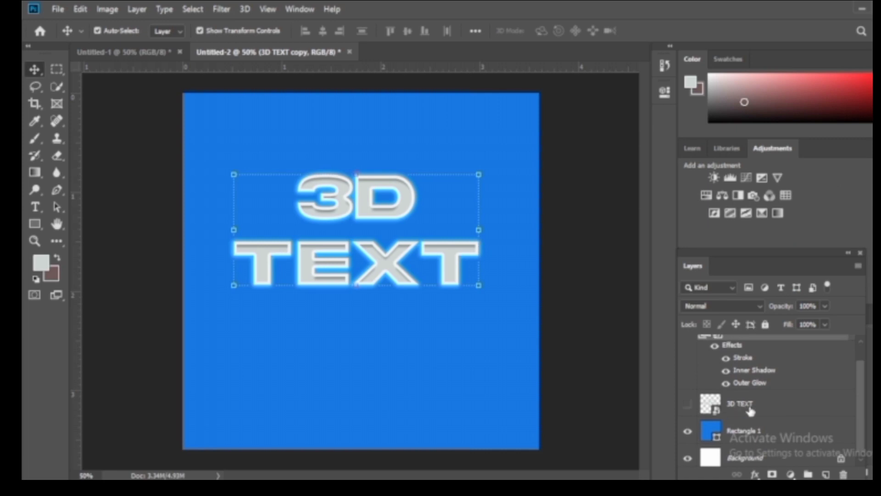
click(831, 403)
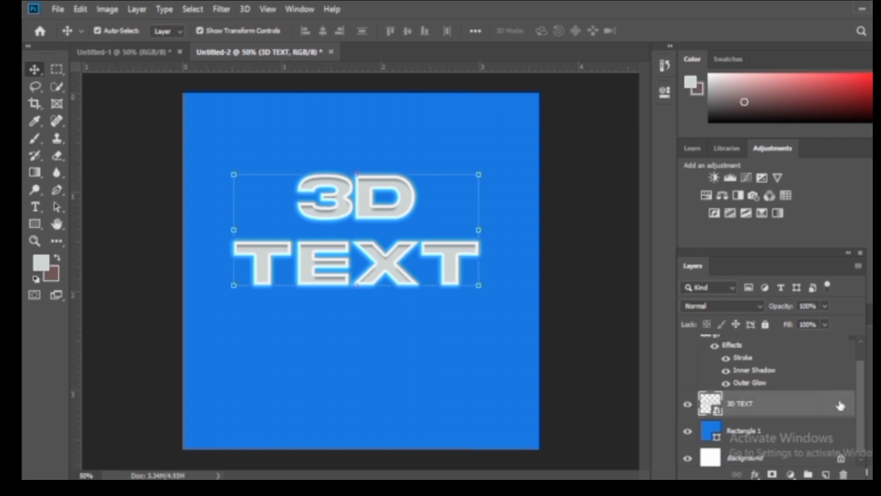
double_click(840, 405)
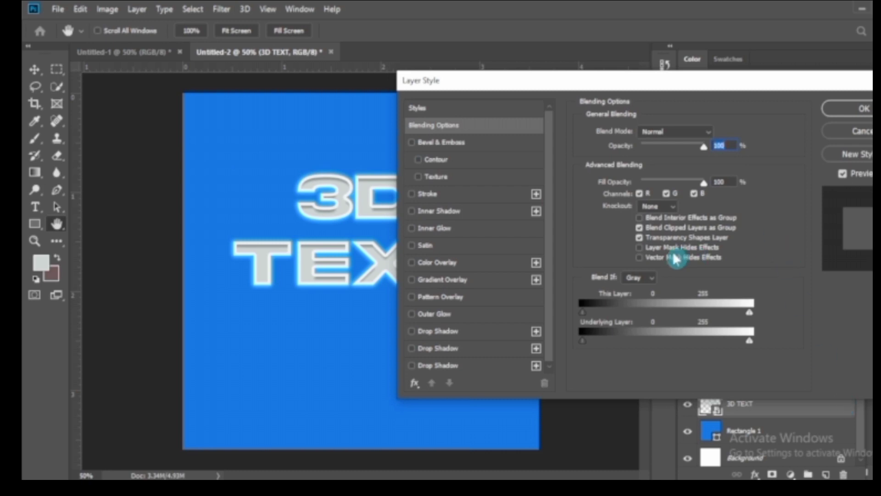
click(415, 316)
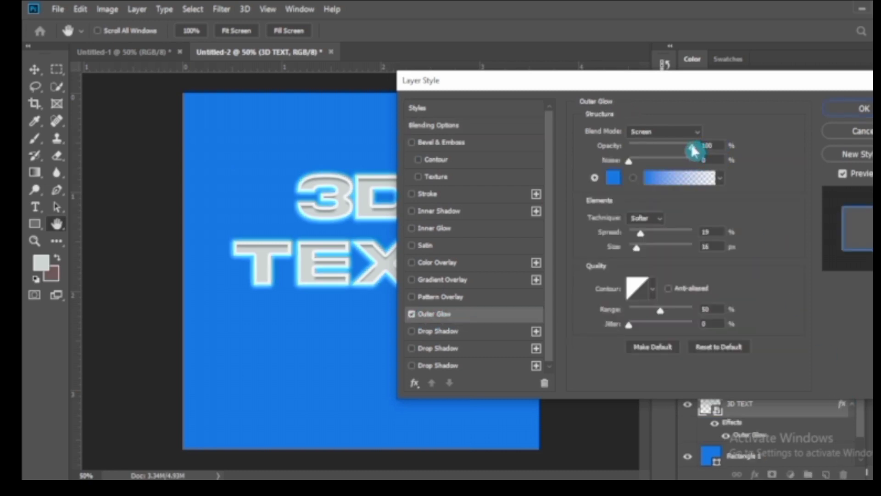
Set the original layer's Outer Glow to a near-black colour, Normal blend mode, 61% opacity, 15% spread and 24 px size
drag(694, 150, 657, 145)
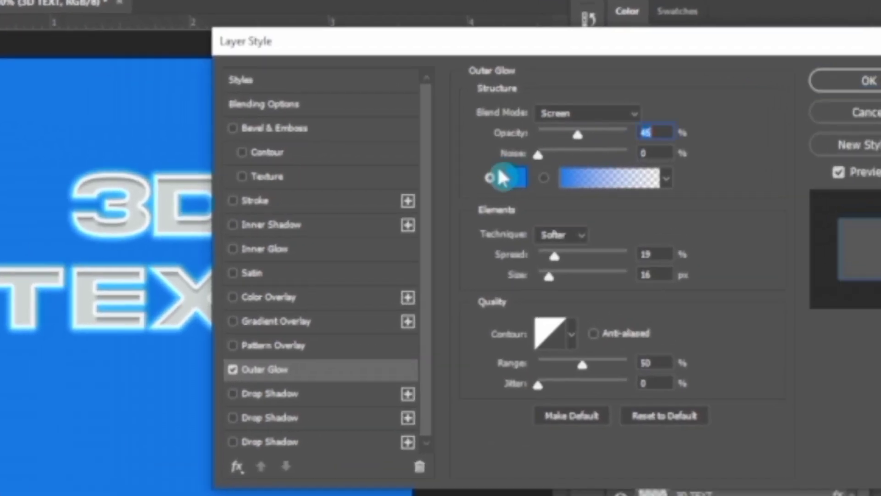
click(502, 177)
click(515, 180)
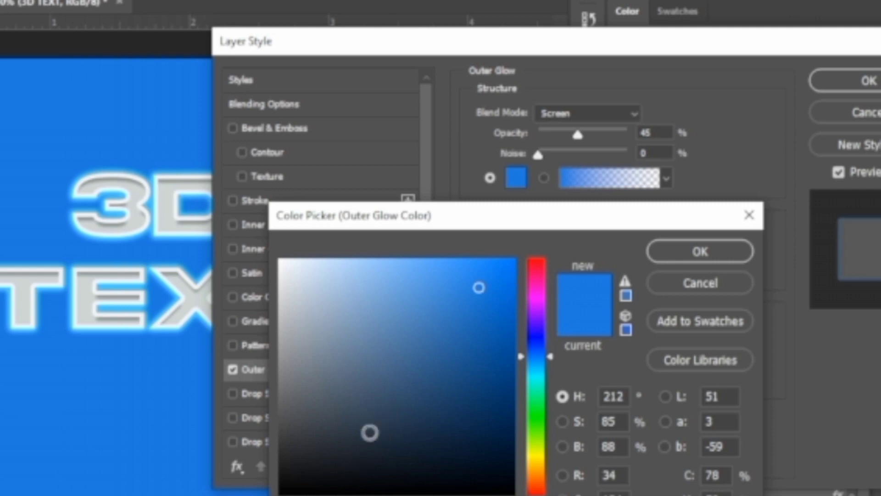
click(346, 475)
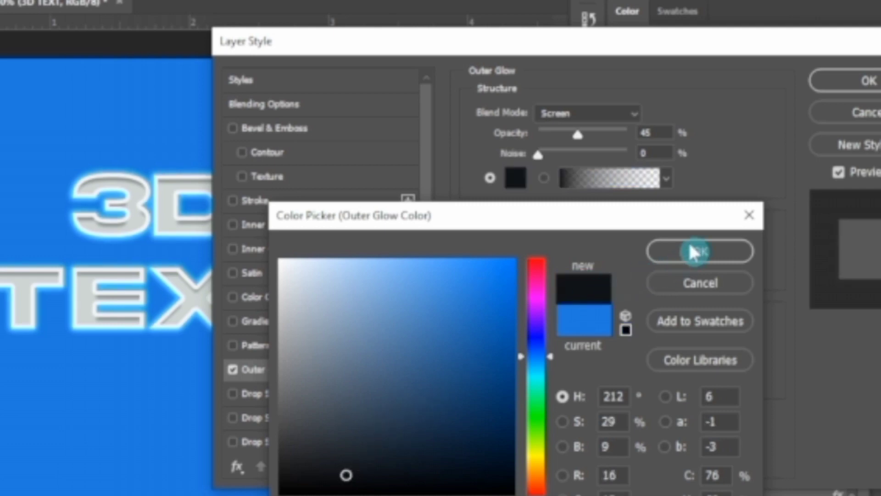
click(696, 255)
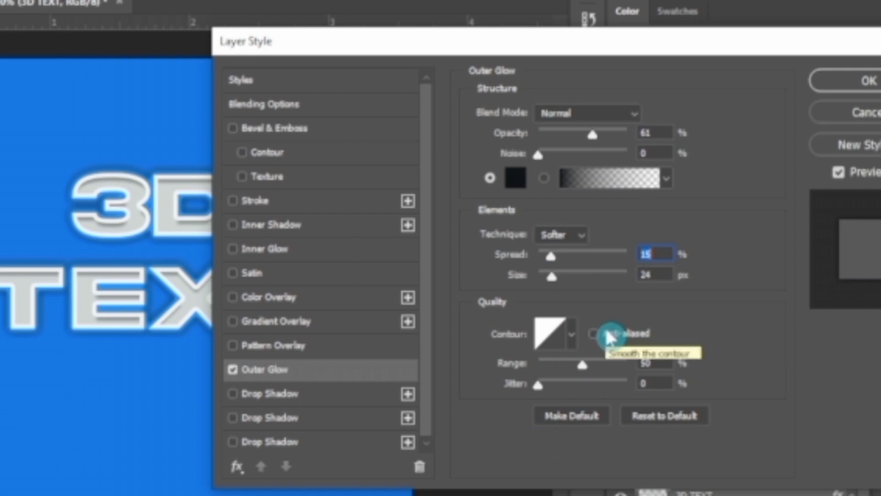
Enable a black Multiply Drop Shadow with 71% opacity, distance 13 px, spread 24% and size 13 px
click(233, 394)
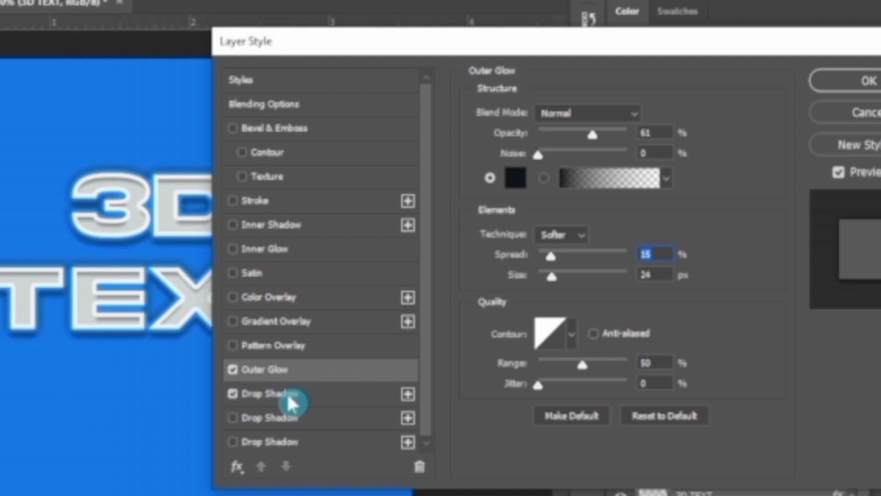
click(326, 400)
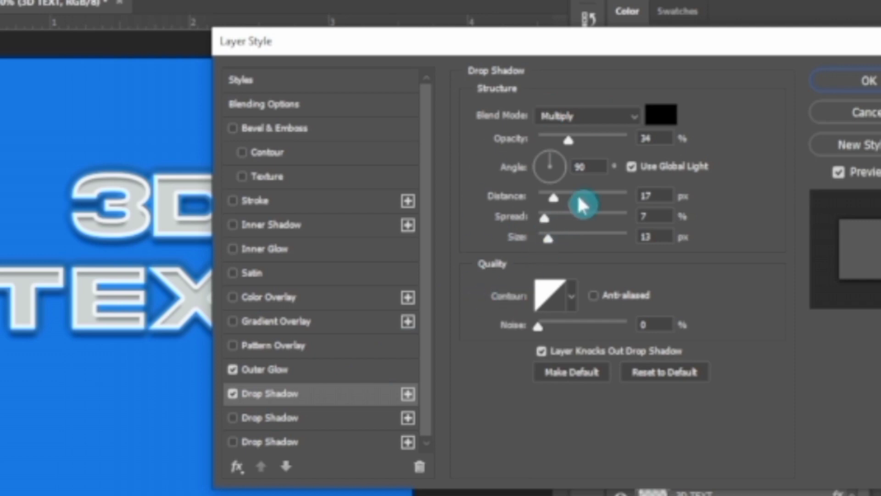
drag(569, 140, 600, 140)
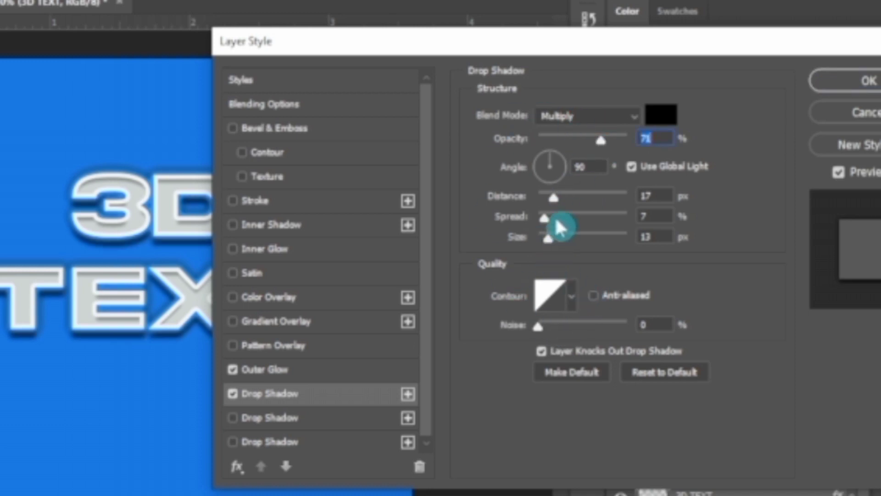
drag(549, 238, 551, 244)
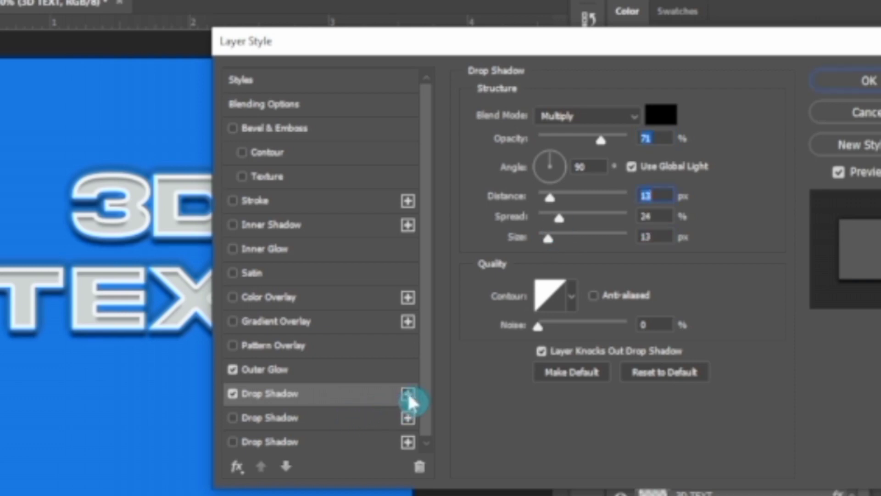
Add two more Drop Shadows, set the uppermost one to 60% opacity, distance 22 px and size 10 px, and apply the style
click(408, 396)
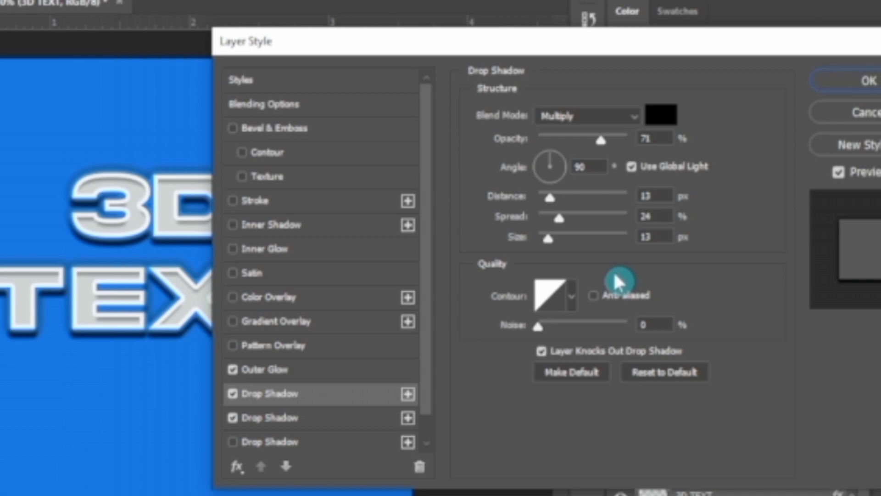
click(406, 396)
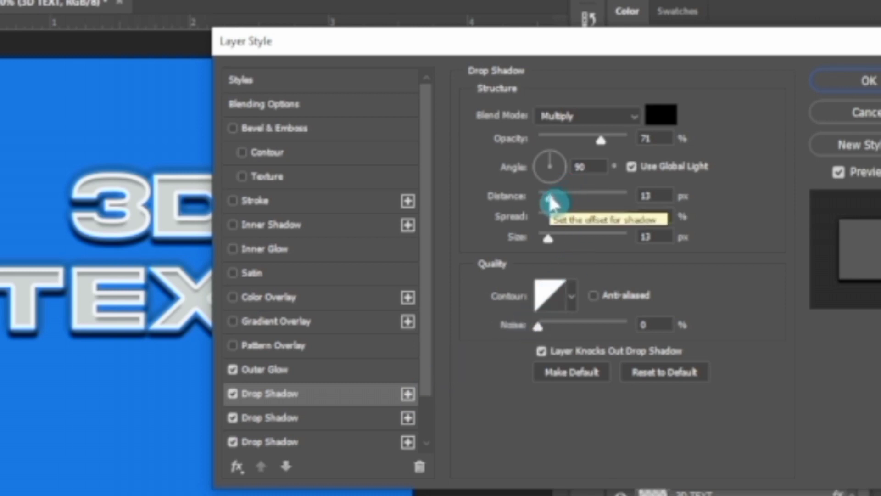
drag(548, 236, 548, 239)
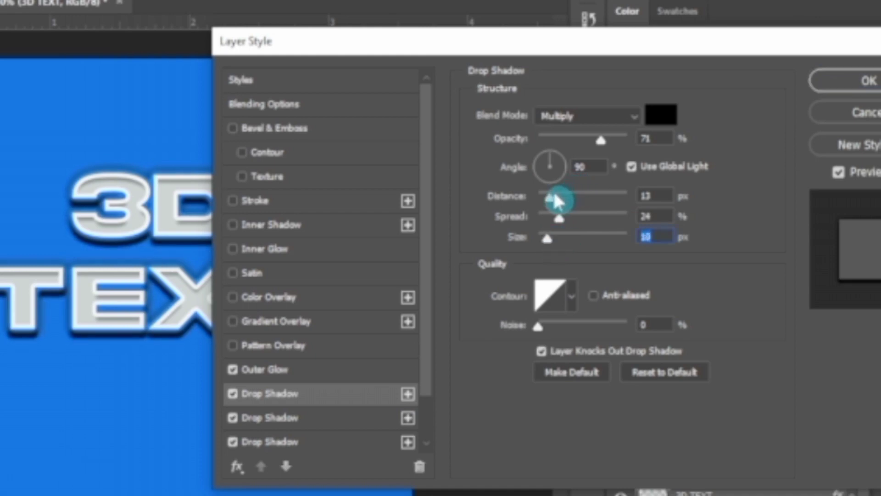
drag(551, 197, 559, 201)
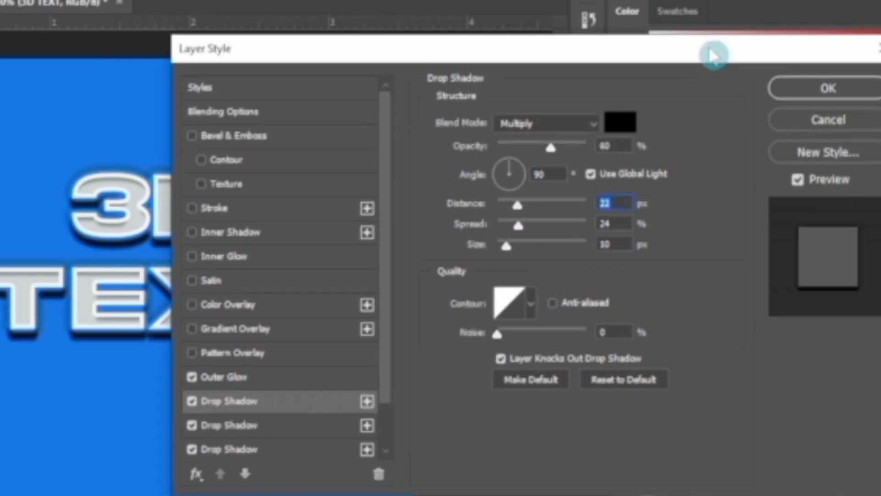
click(822, 90)
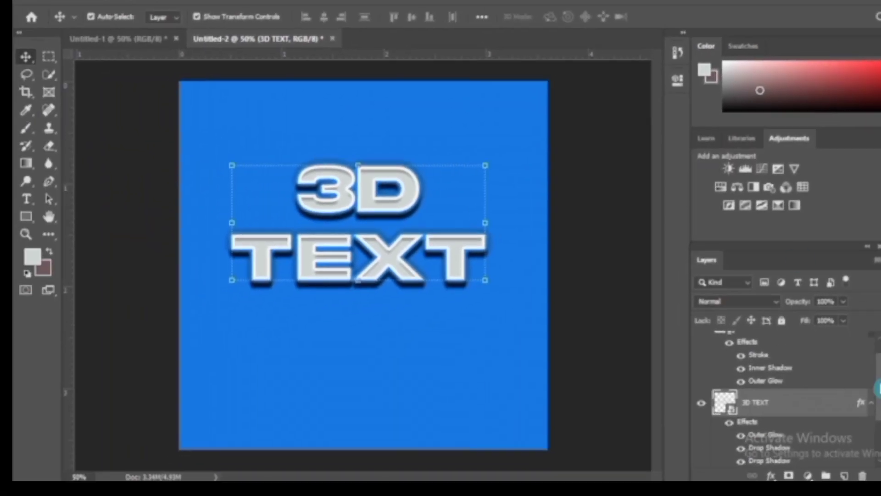
Reopen the layer style of the 3D TEXT copy layer and enable Bevel & Emboss with its settings shown
drag(877, 388, 878, 375)
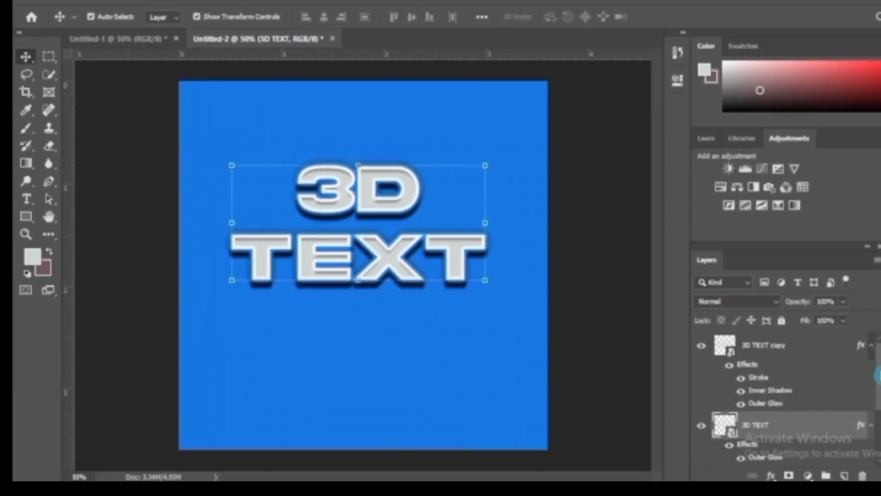
click(831, 351)
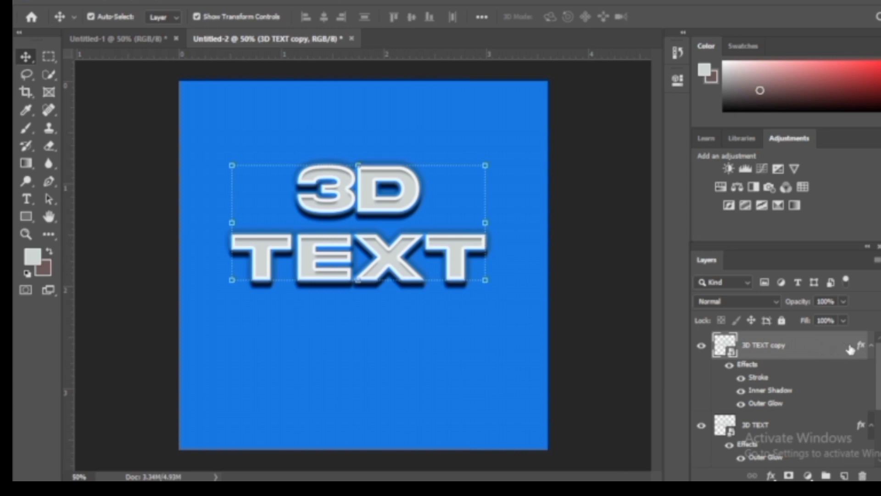
double_click(850, 351)
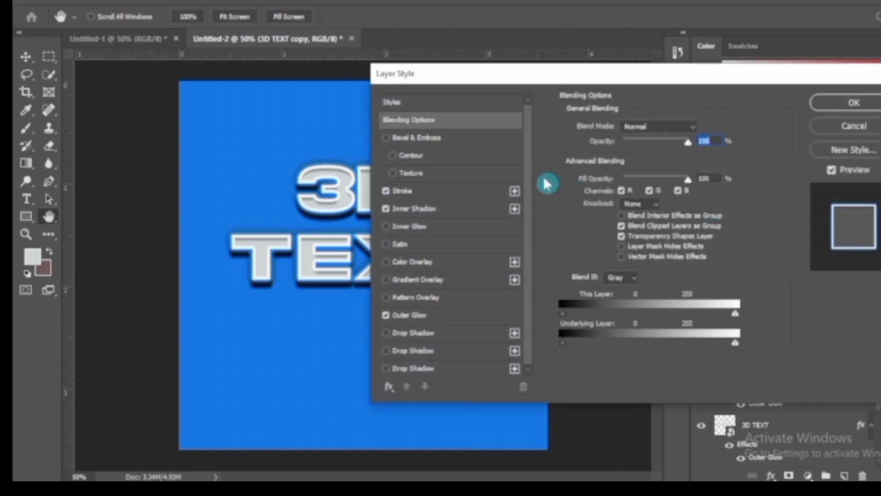
click(386, 138)
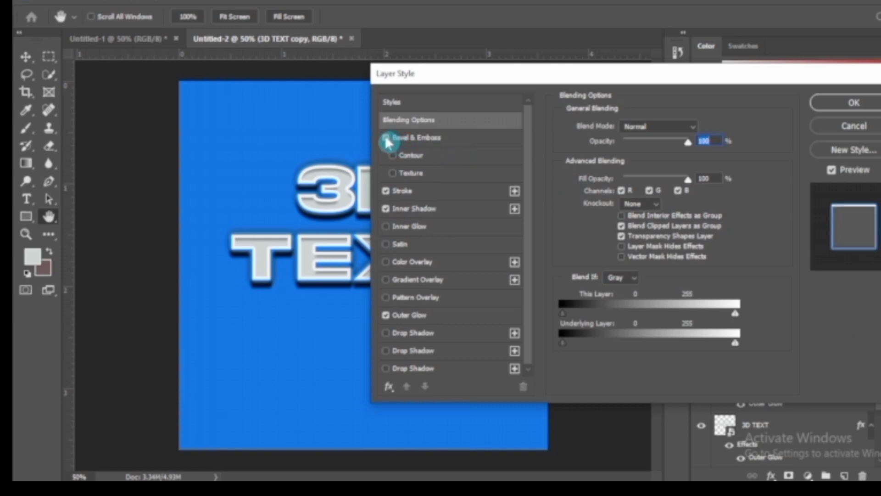
click(479, 141)
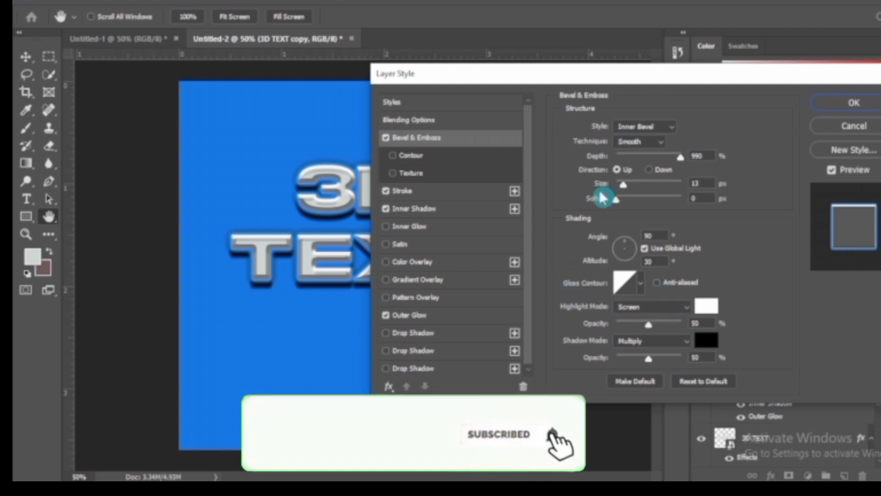
Set the Bevel & Emboss depth to 1000% and keep the style at Inner Bevel
drag(648, 77, 673, 64)
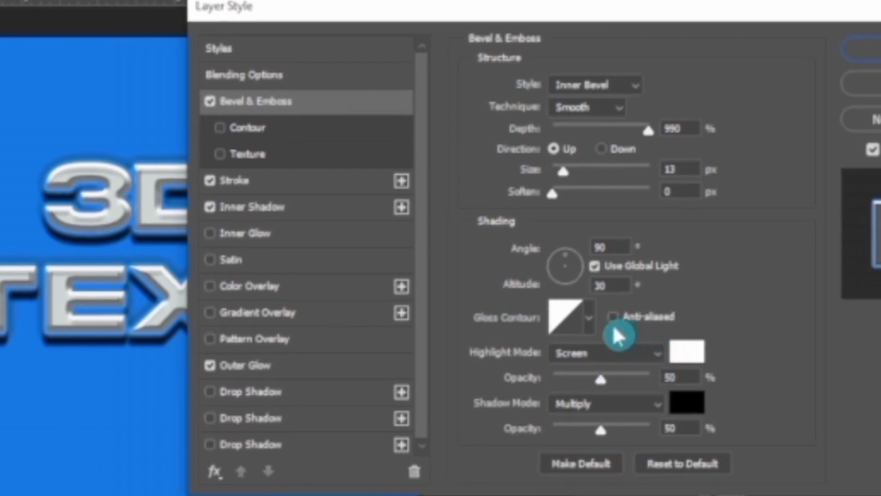
drag(631, 9, 586, 24)
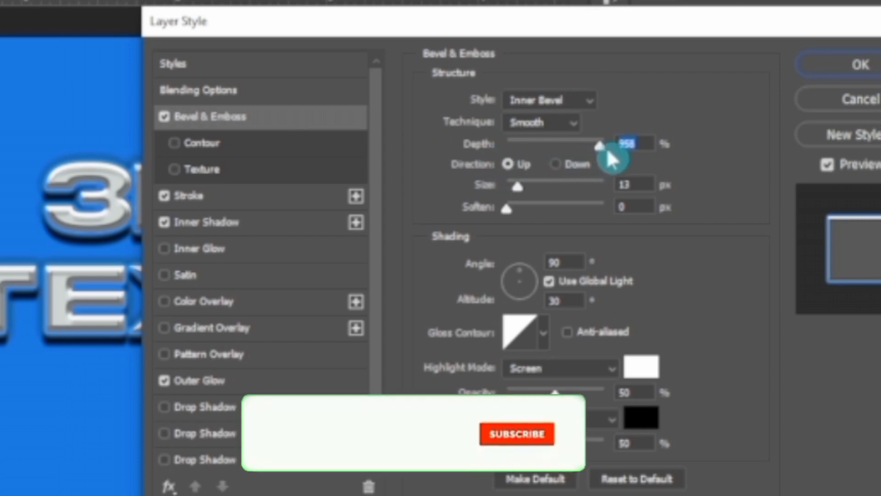
drag(602, 145, 606, 146)
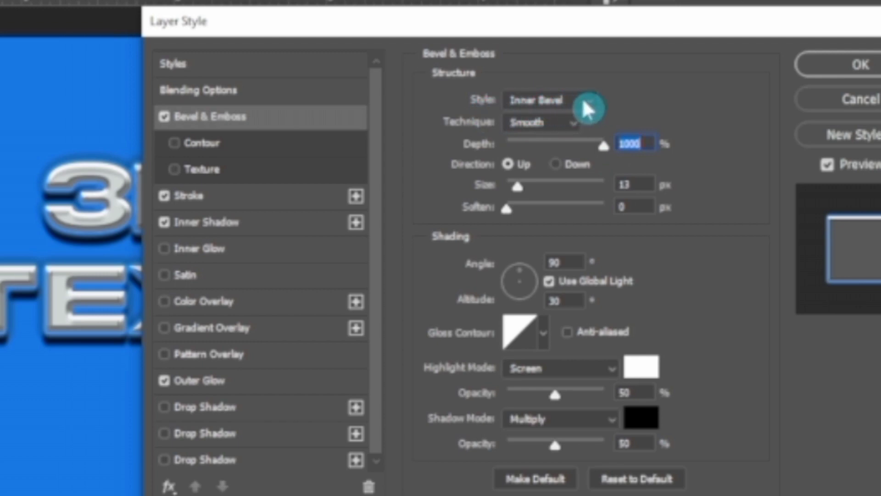
click(592, 109)
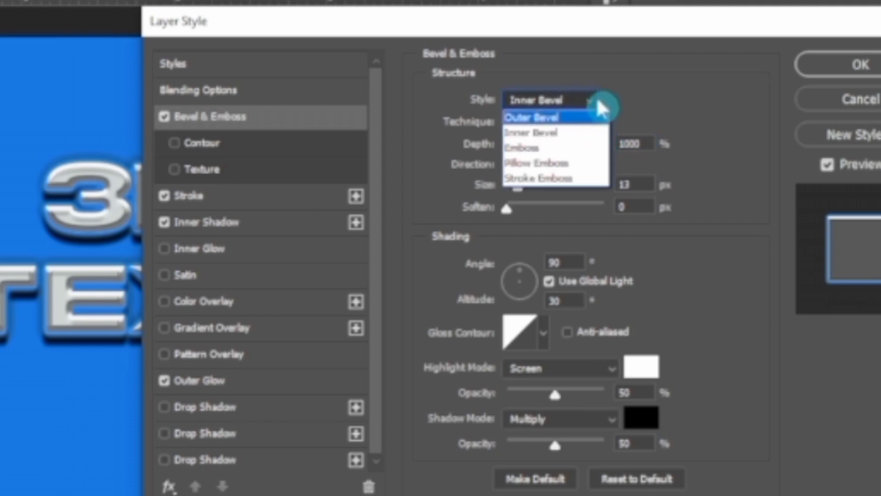
click(599, 108)
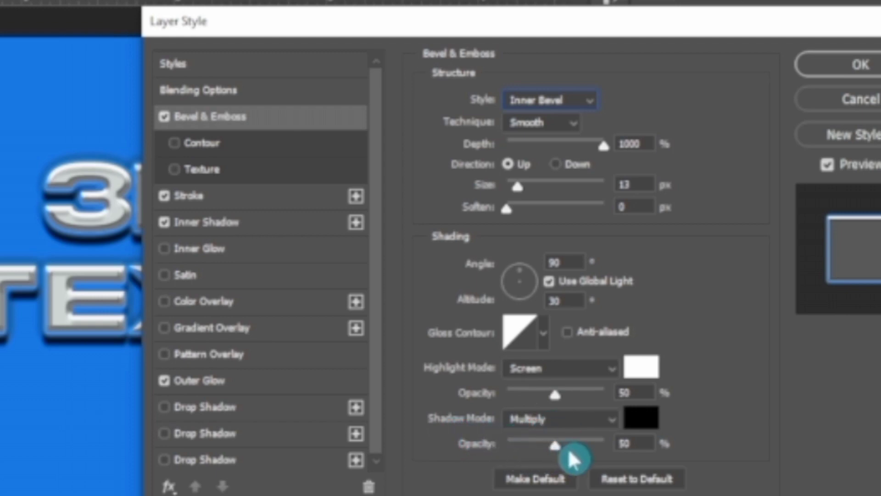
Enable a Gradient Overlay with the custom grey-and-white gradient, and check the colour of its first stop without changing it
click(166, 330)
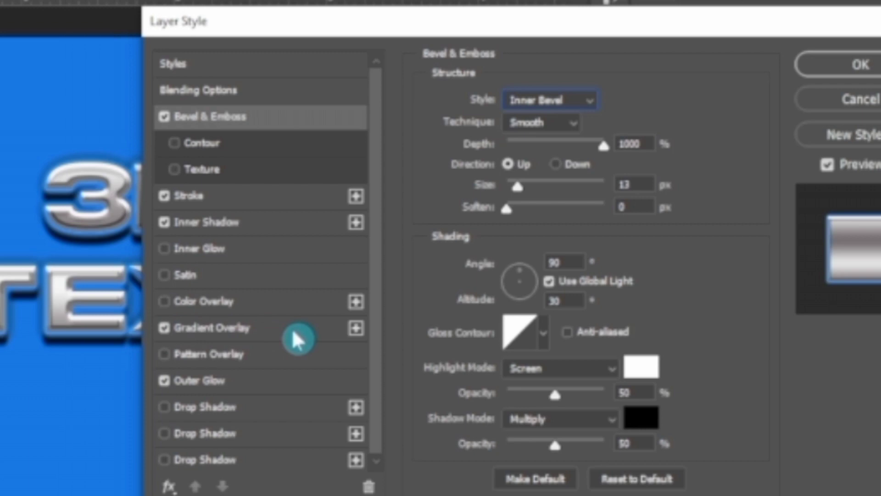
click(298, 340)
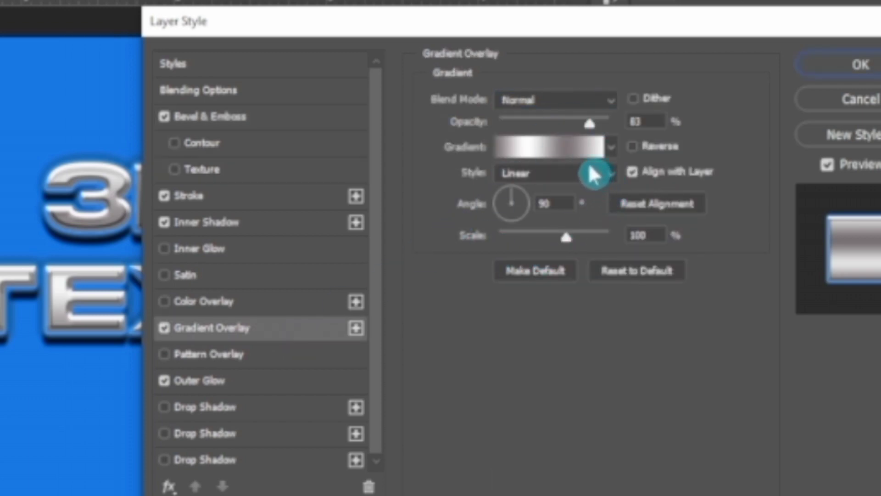
click(550, 148)
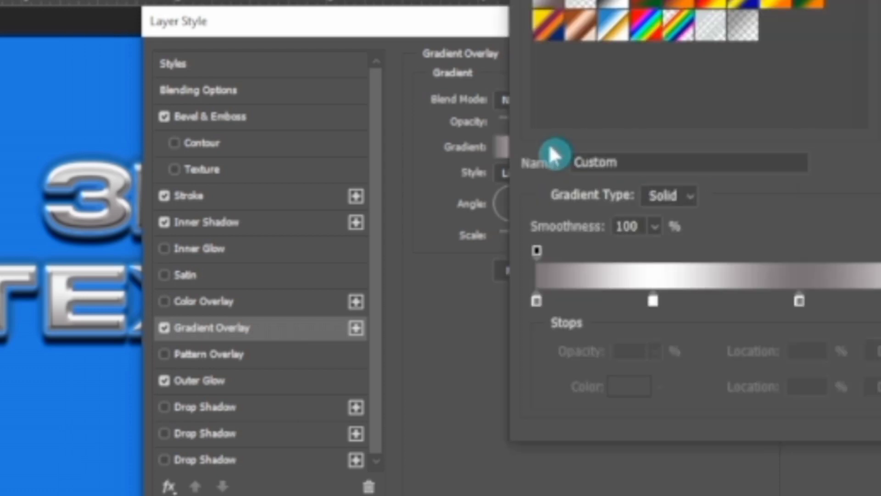
click(536, 301)
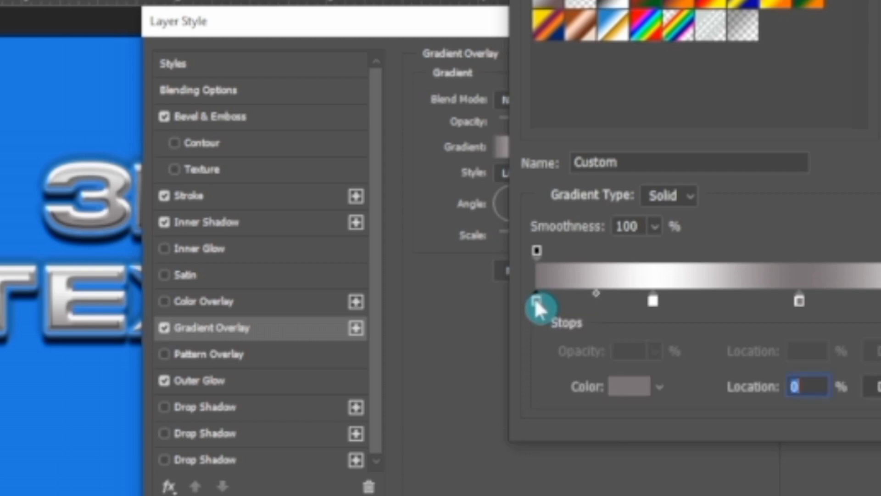
click(629, 386)
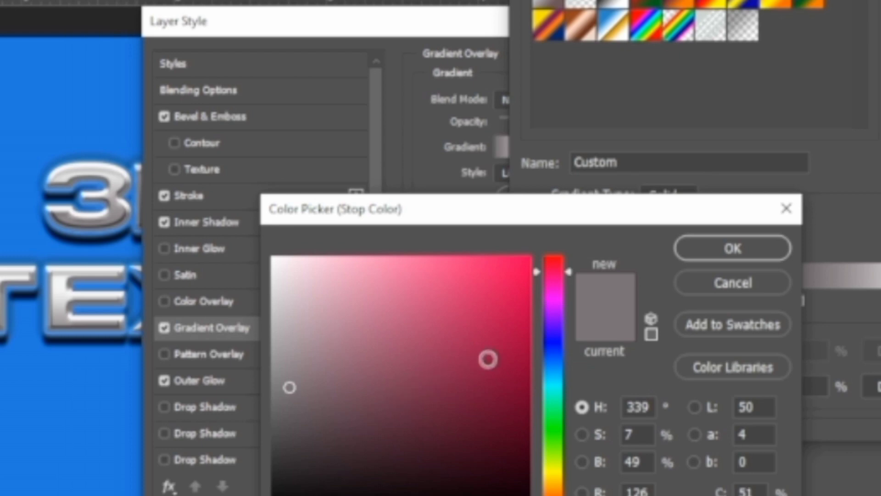
click(736, 280)
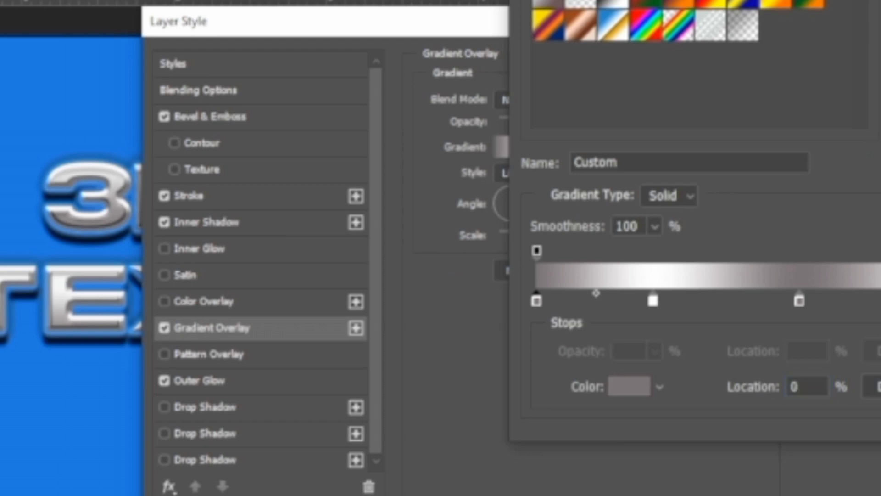
key(Return)
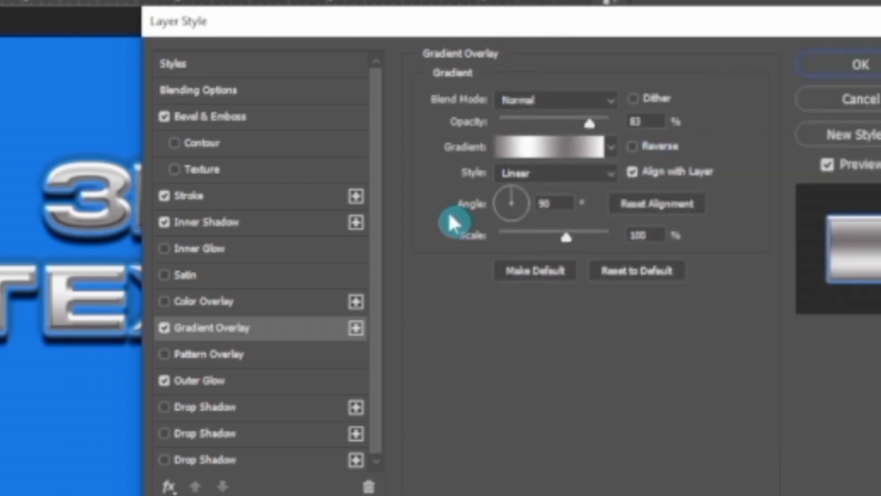
Keep the Gradient Overlay style Linear and apply the layer style to the 3D TEXT copy layer
click(611, 176)
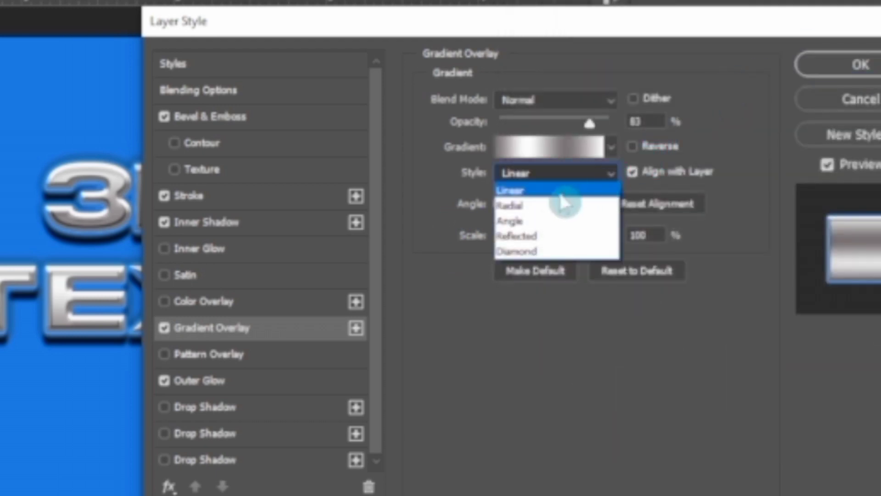
click(560, 189)
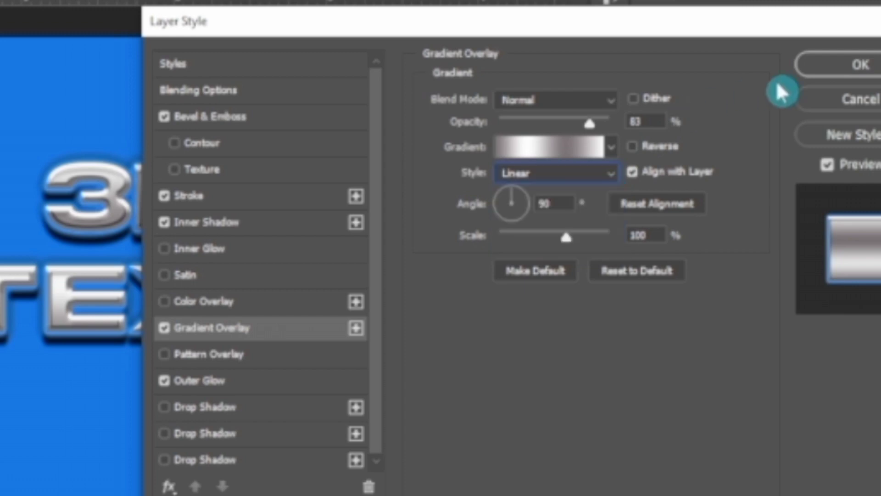
click(850, 74)
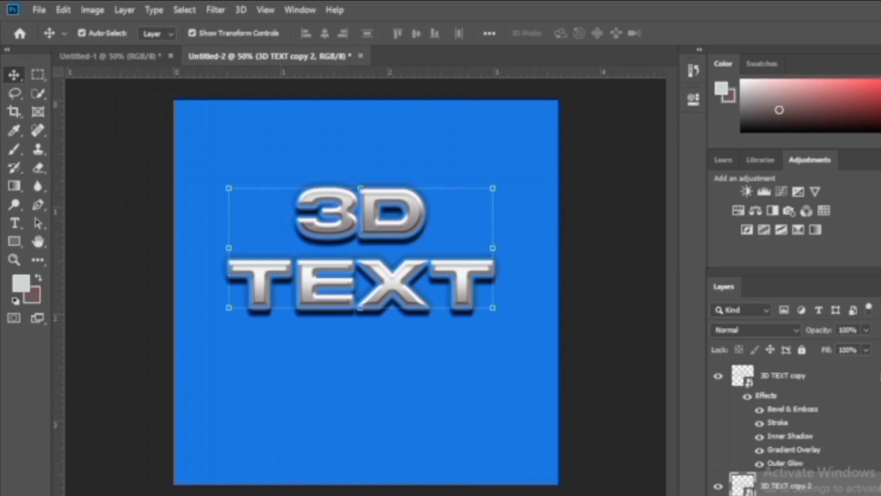
Group the 3D TEXT copy and 3D TEXT copy 2 layers, and hide and show the group to compare the effect
click(843, 383)
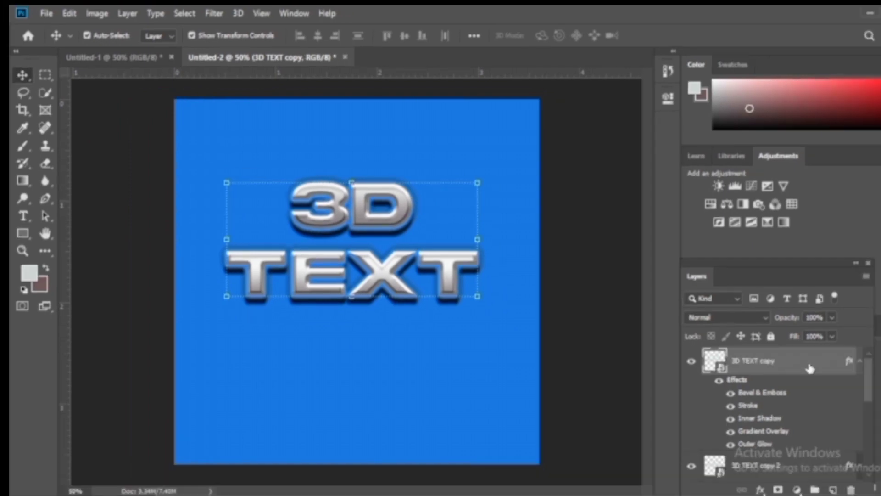
scroll(810, 376, down, 3)
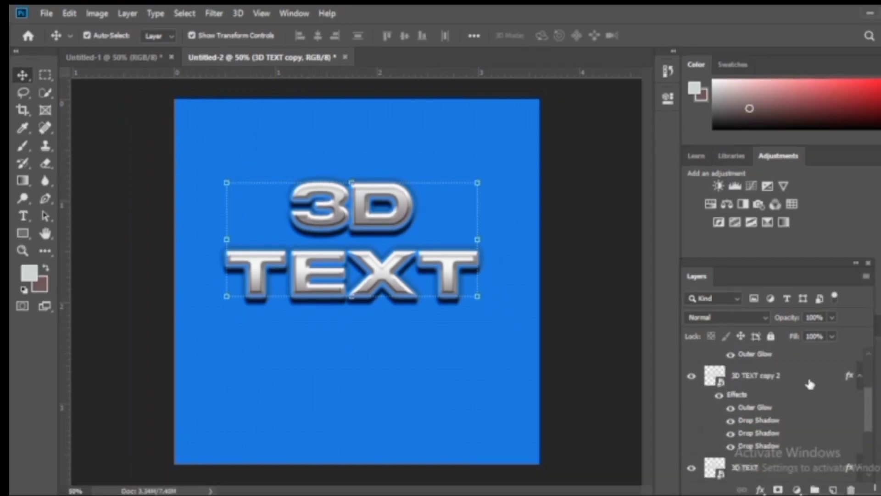
shift+click(810, 384)
key(ctrl+g)
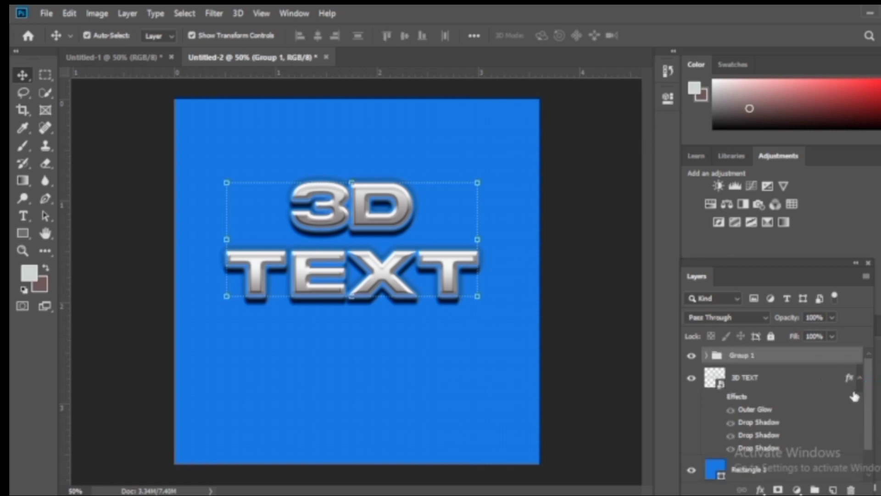
click(691, 357)
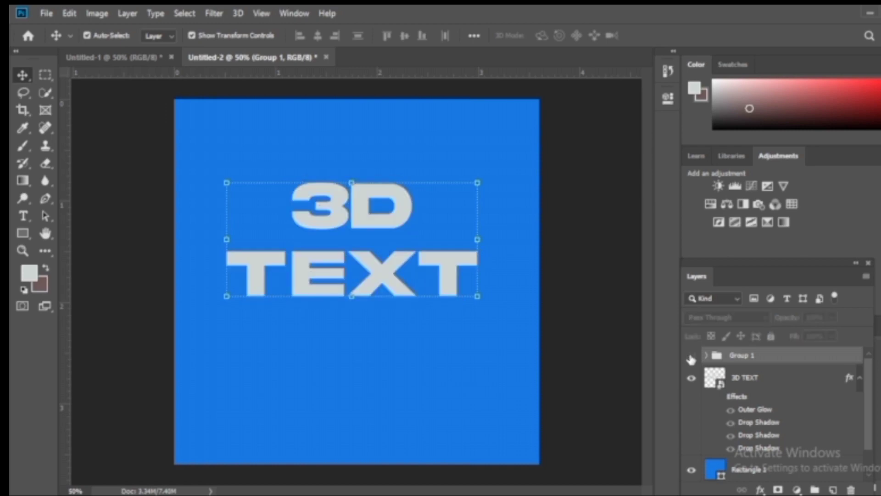
click(691, 357)
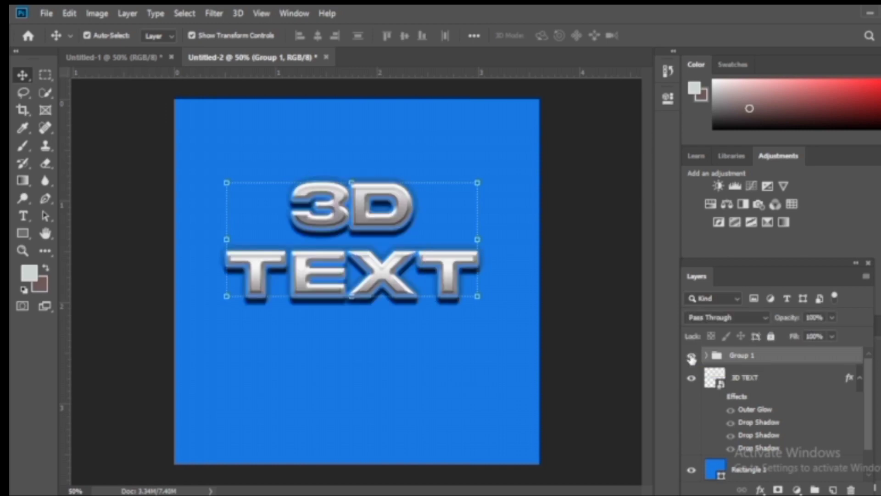